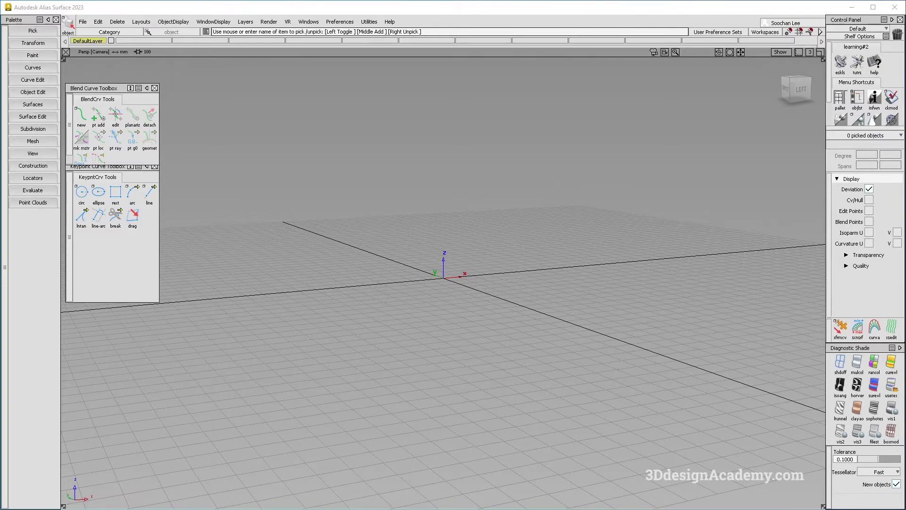
# Open _msaved_07_04_063936_MercedesBenzE-ClassCoupe28.wire and choose to reopen the model from the software error dialog
pyautogui.moveTo(905, 246); pyautogui.dragTo(463, 309)
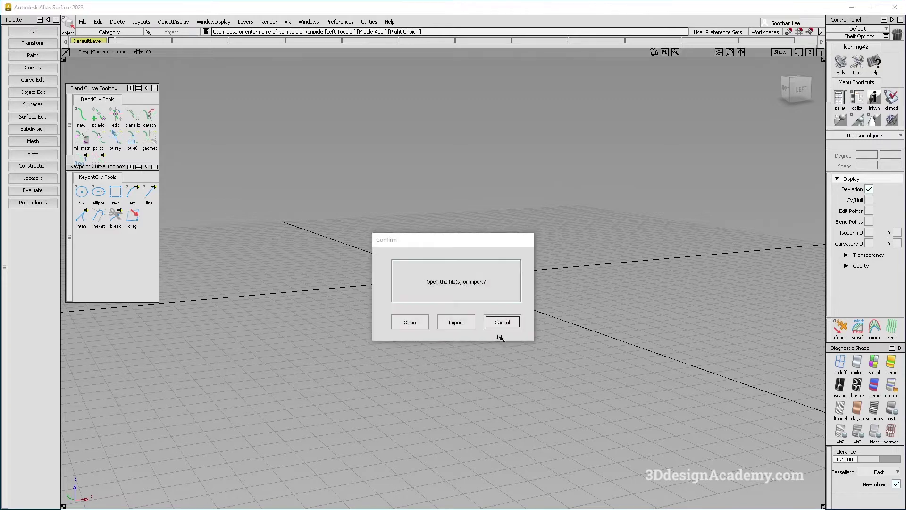
pyautogui.click(413, 324)
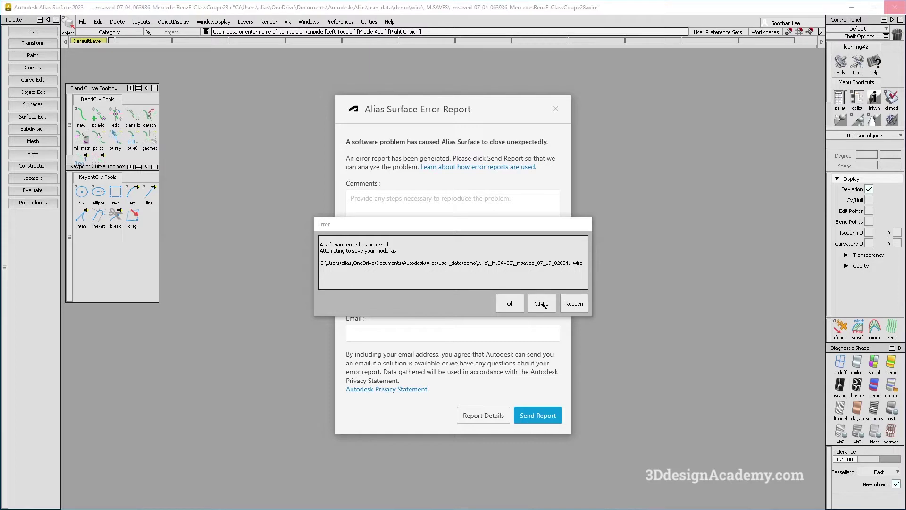
pyautogui.click(577, 303)
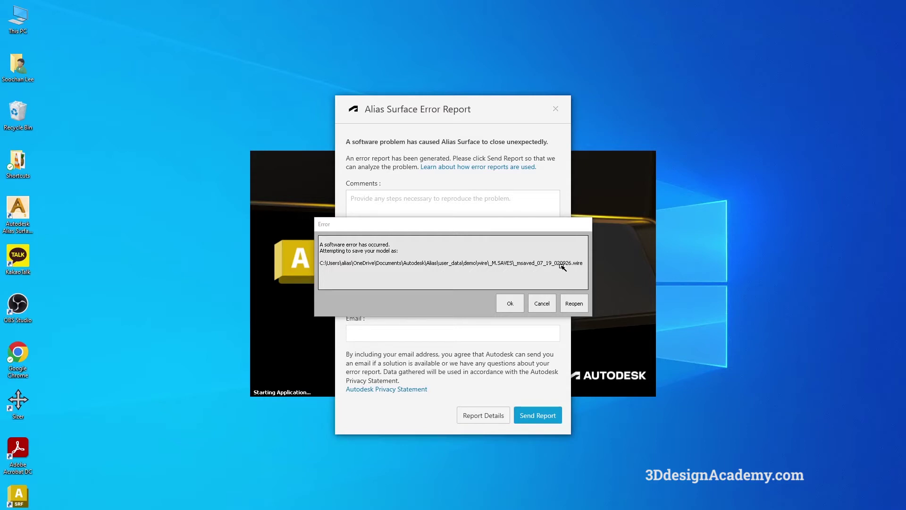
# Accept the emergency save of the model as _msaved_07_19_020926.wire and close the error reports without sending them
pyautogui.click(512, 304)
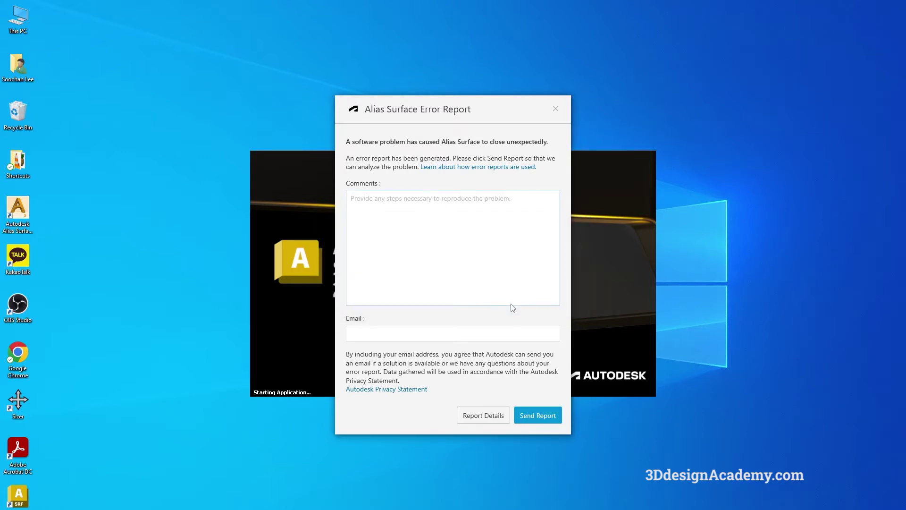
pyautogui.click(556, 109)
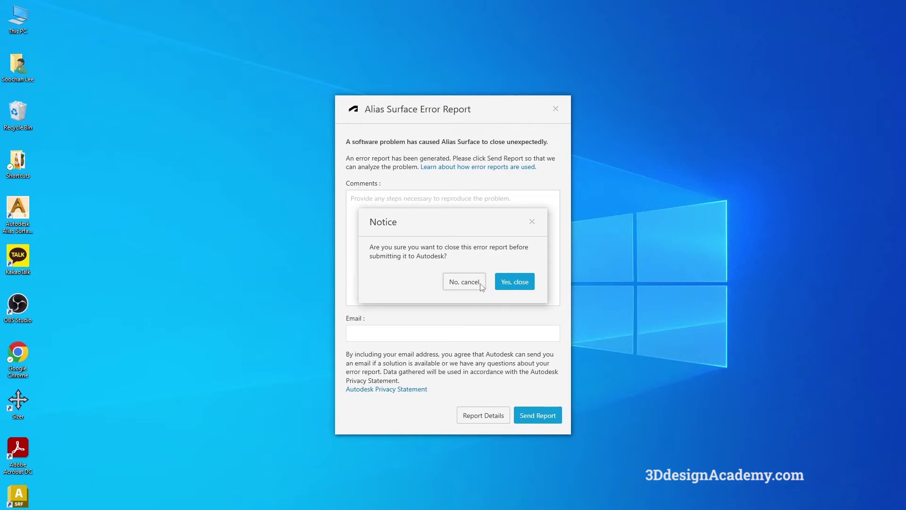
pyautogui.click(514, 282)
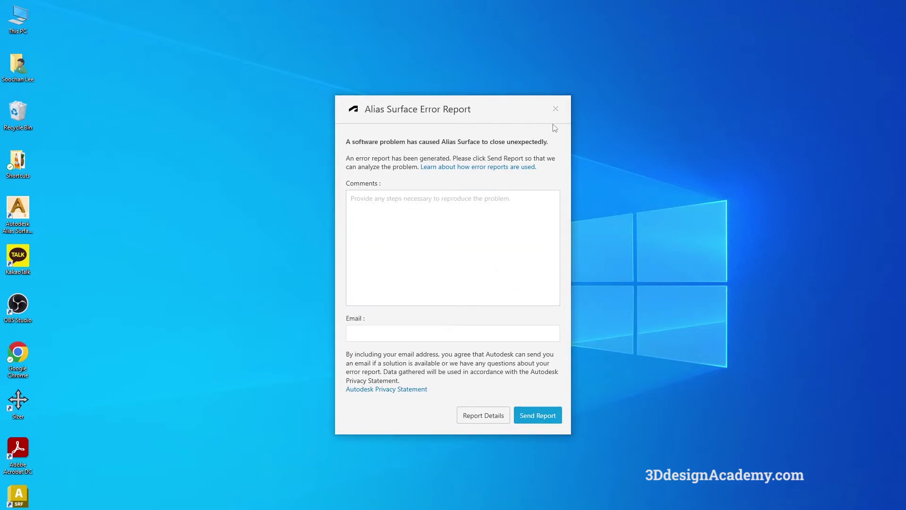
pyautogui.click(555, 110)
pyautogui.click(513, 282)
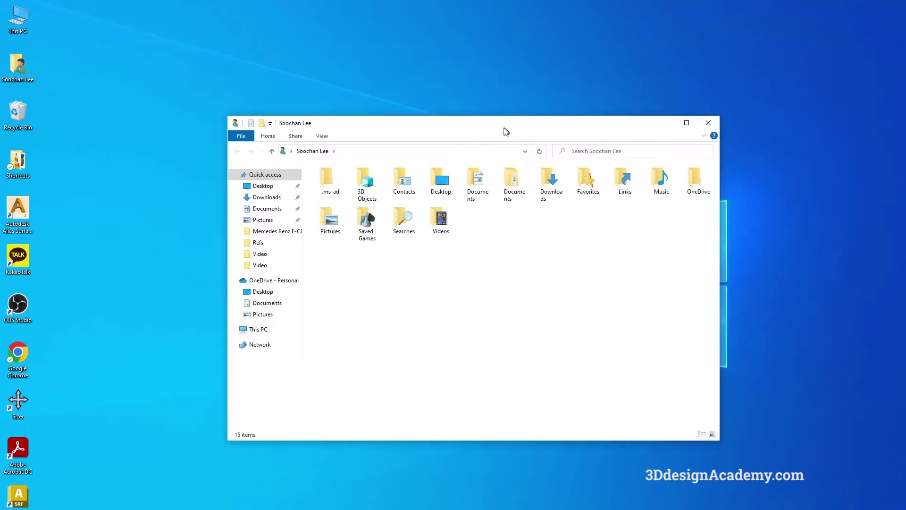
# In File Explorer, browse to Documents\Autodesk\Alias\user_data\demo\wire\_M.SAVES and locate the crash save _msaved_07_19_020926.wire
pyautogui.moveTo(503, 129); pyautogui.dragTo(428, 139)
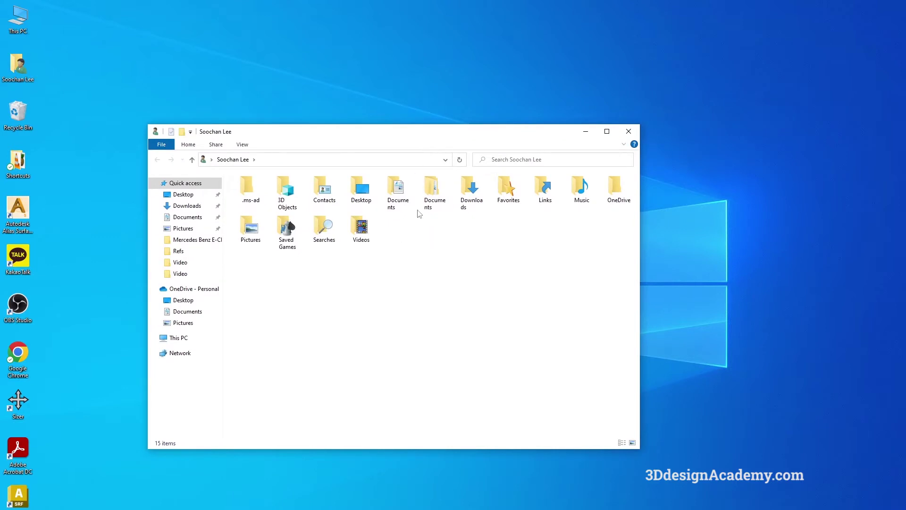
pyautogui.doubleClick(399, 196)
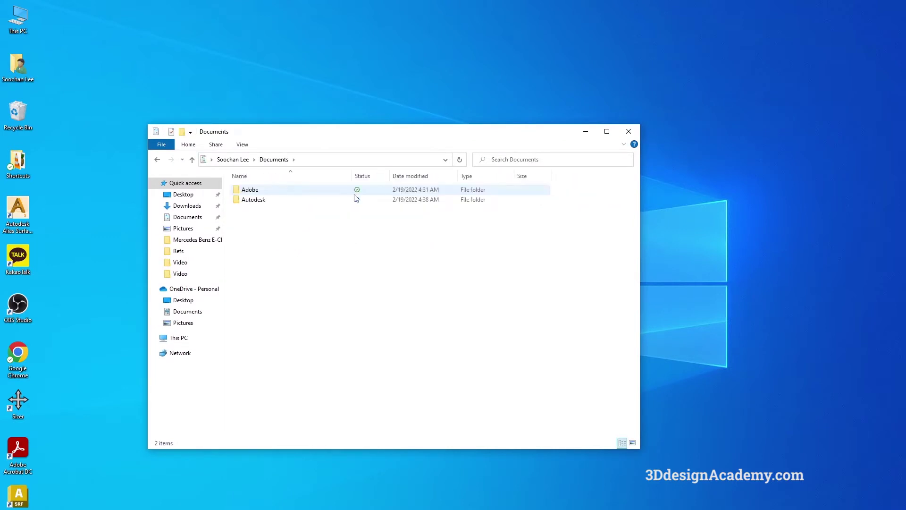
pyautogui.doubleClick(264, 201)
pyautogui.doubleClick(264, 191)
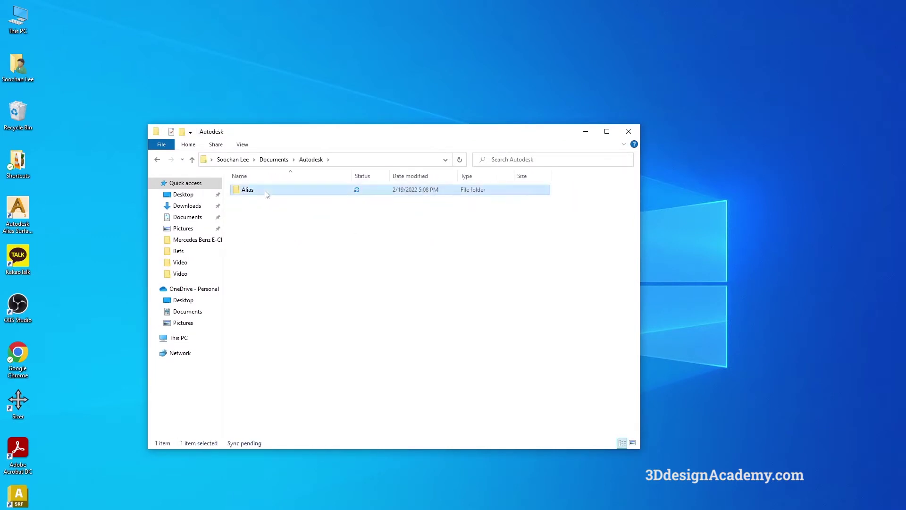
pyautogui.doubleClick(265, 201)
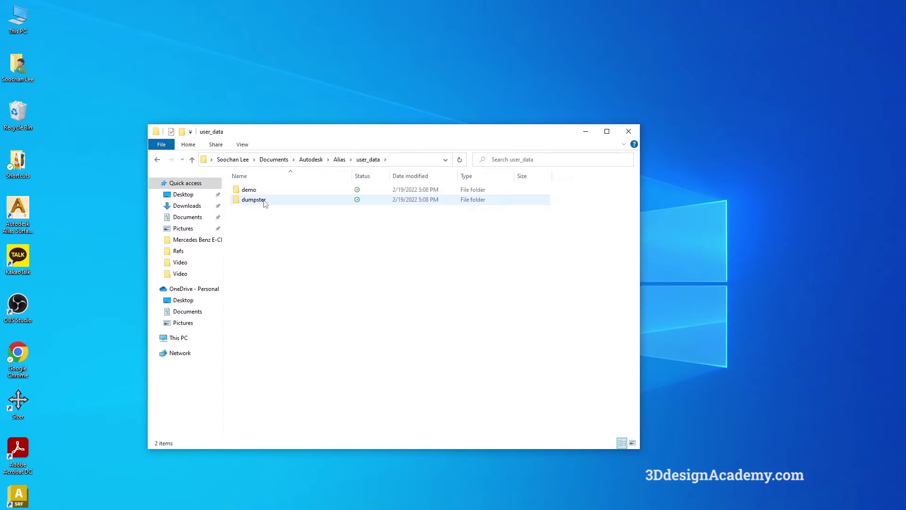
pyautogui.doubleClick(266, 191)
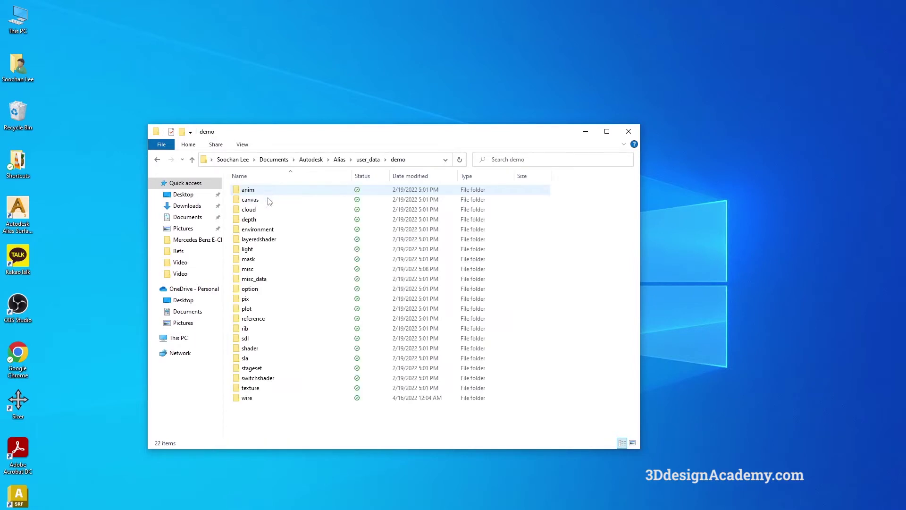
pyautogui.doubleClick(253, 395)
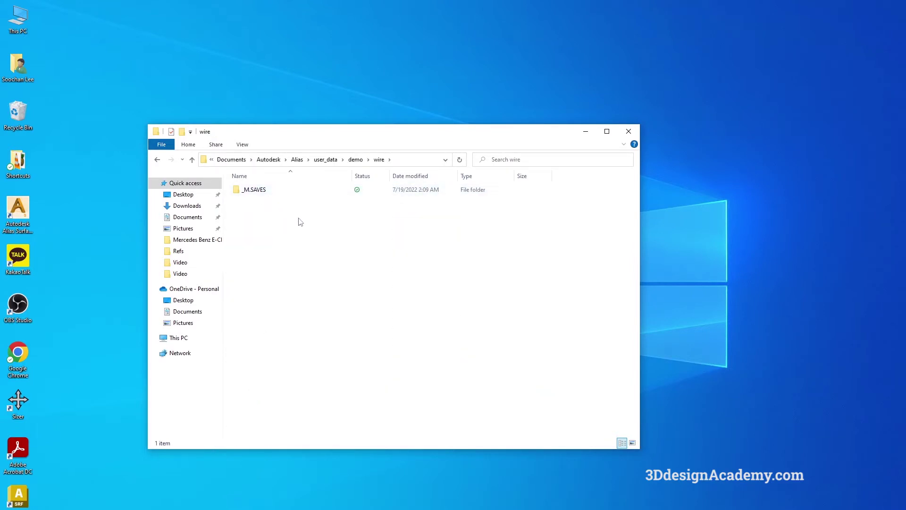
pyautogui.doubleClick(258, 191)
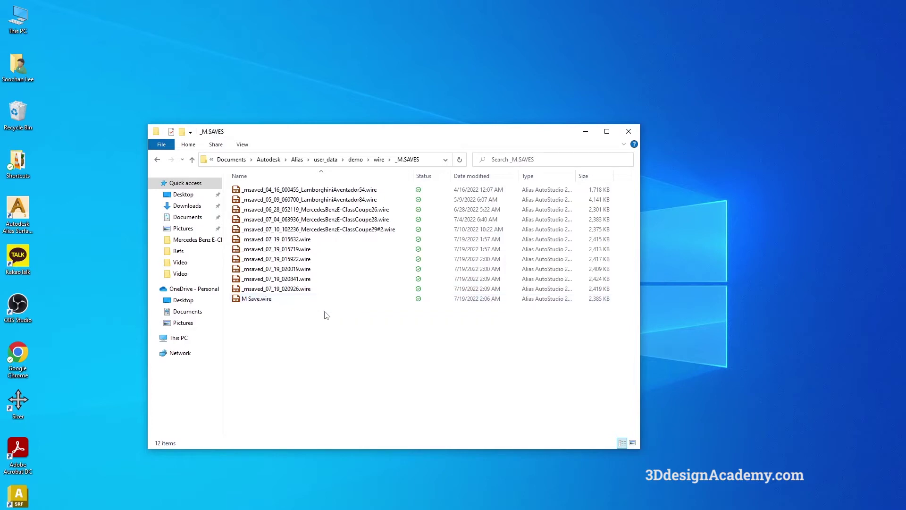
pyautogui.click(287, 291)
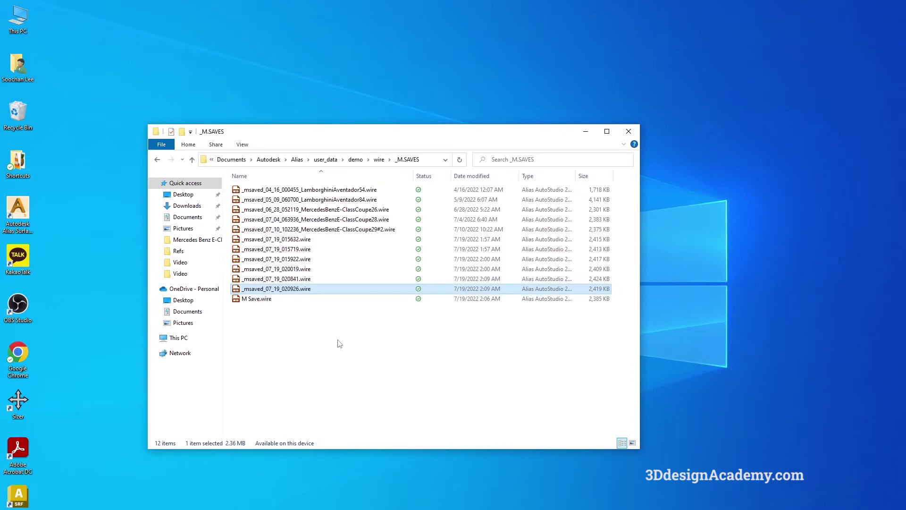
pyautogui.click(337, 368)
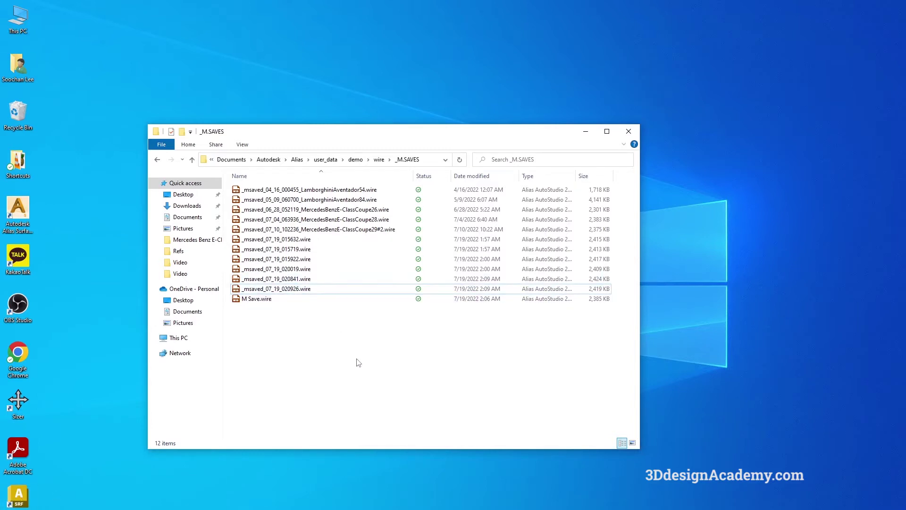
# Launch Alias Surface from the desktop and place a primitive sphere on the grid near the origin
pyautogui.doubleClick(19, 495)
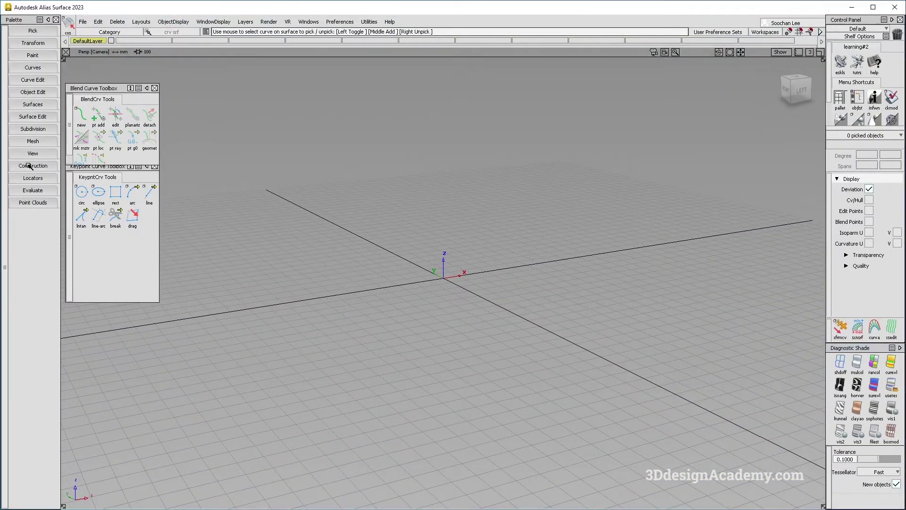
pyautogui.keyDown('alt'); pyautogui.keyDown('shift'); pyautogui.moveTo(289, 279); pyautogui.dragTo(517, 357); pyautogui.keyUp('shift'); pyautogui.keyUp('alt')
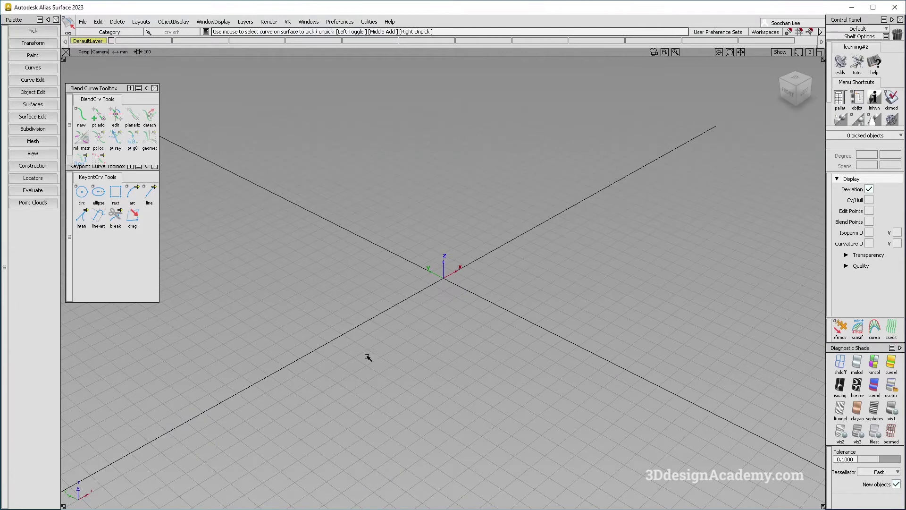
pyautogui.click(33, 105)
pyautogui.click(16, 120)
pyautogui.click(421, 294)
pyautogui.press('Escape')
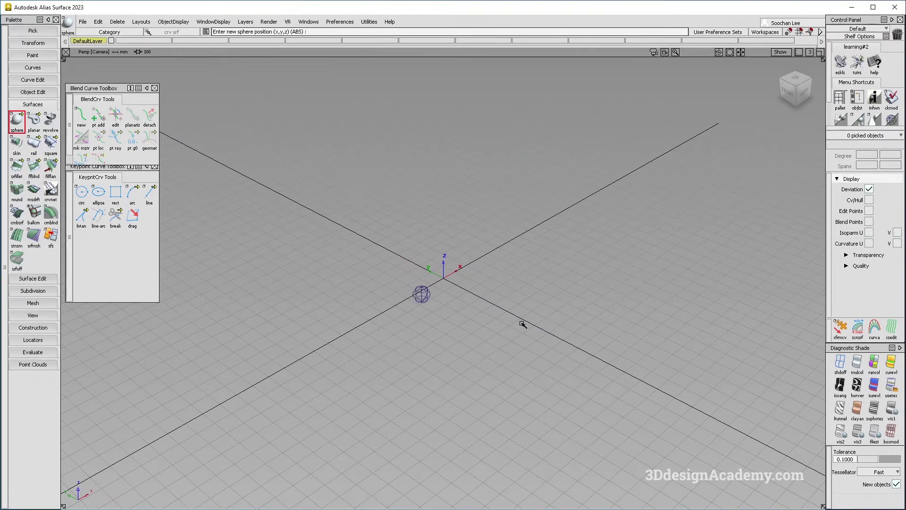
# Open _msaved_07_19_020926.wire from the _M.SAVES folder in Alias, keeping all existing stages
pyautogui.hotkey('alt', 'Tab')
pyautogui.click(300, 291)
pyautogui.moveTo(484, 138); pyautogui.dragTo(660, 136)
pyautogui.moveTo(451, 286); pyautogui.dragTo(257, 321)
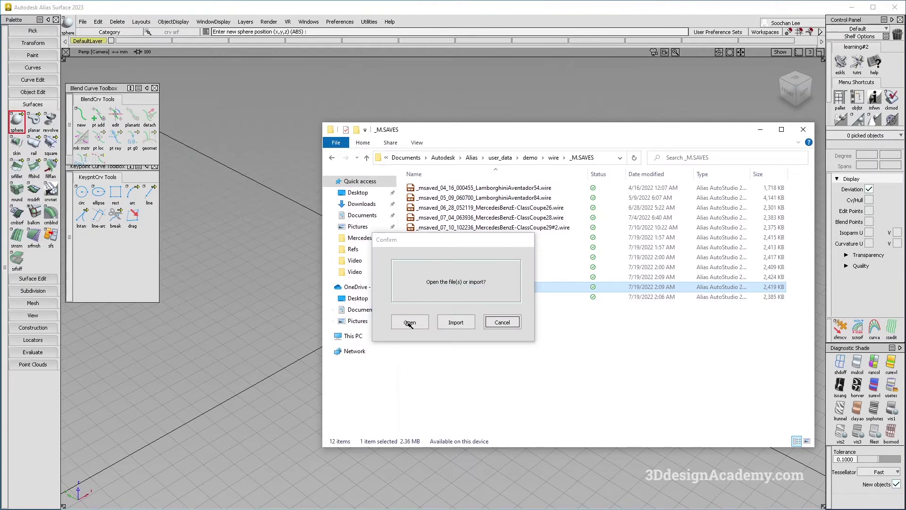
pyautogui.click(410, 322)
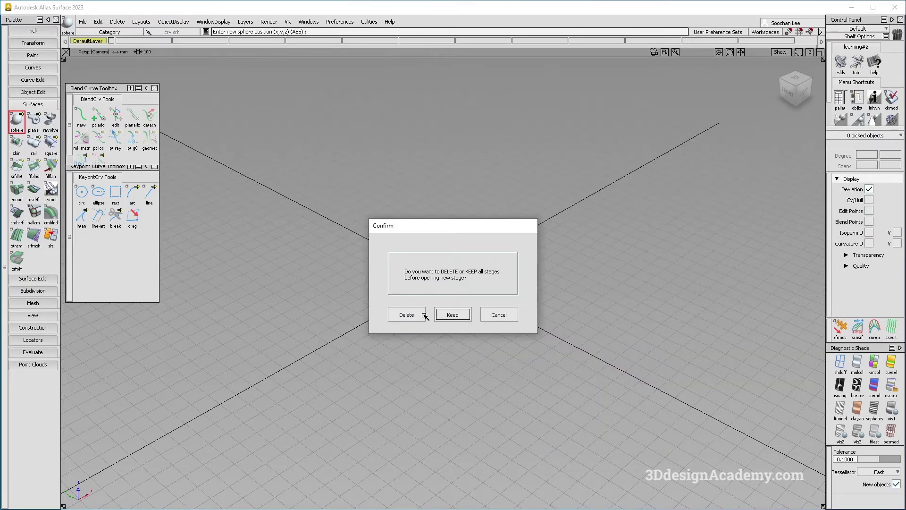
pyautogui.click(455, 314)
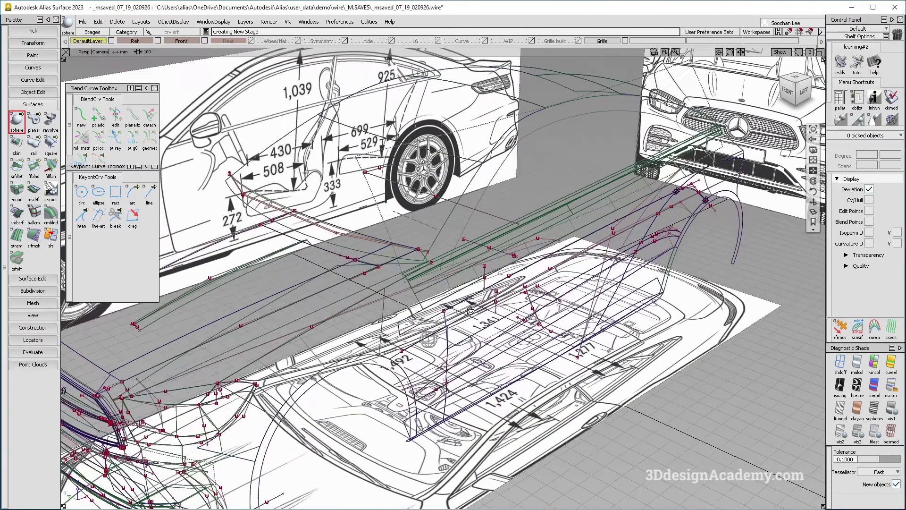
# Examine the recovered car model and its blueprint planes from several angles, and expand the display quality settings
pyautogui.keyDown('alt'); pyautogui.keyDown('shift'); pyautogui.moveTo(471, 310); pyautogui.dragTo(496, 302); pyautogui.keyUp('shift'); pyautogui.keyUp('alt')
pyautogui.keyDown('alt'); pyautogui.keyDown('shift'); pyautogui.moveTo(454, 321); pyautogui.dragTo(502, 303, button='middle'); pyautogui.keyUp('shift'); pyautogui.keyUp('alt')
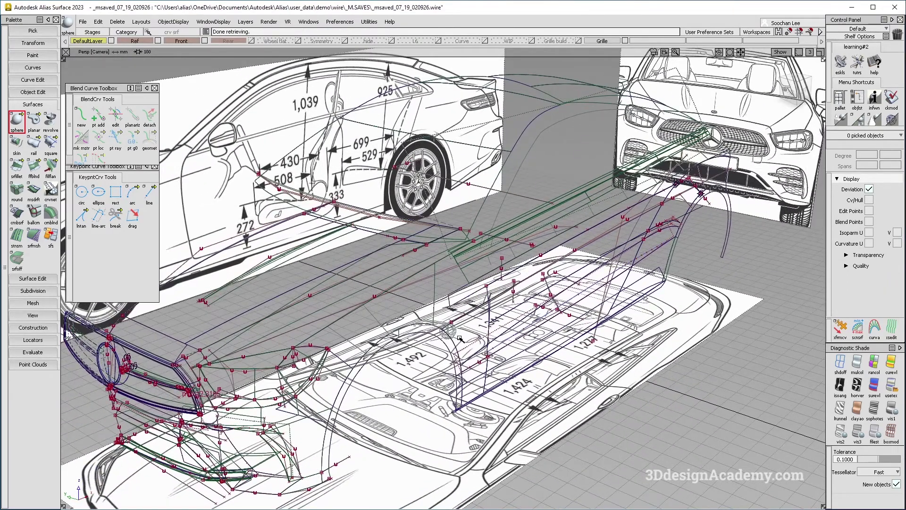
pyautogui.keyDown('alt'); pyautogui.keyDown('shift'); pyautogui.moveTo(455, 335); pyautogui.dragTo(389, 314, button='right'); pyautogui.keyUp('shift'); pyautogui.keyUp('alt')
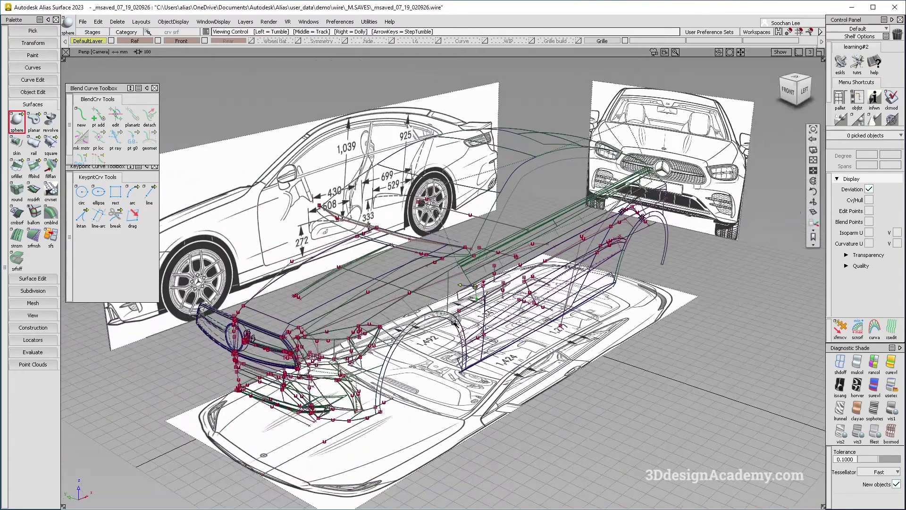
pyautogui.keyDown('alt'); pyautogui.keyDown('shift'); pyautogui.moveTo(506, 228); pyautogui.dragTo(391, 222); pyautogui.keyUp('shift'); pyautogui.keyUp('alt')
pyautogui.keyDown('alt'); pyautogui.keyDown('shift'); pyautogui.moveTo(491, 325); pyautogui.dragTo(484, 299); pyautogui.keyUp('shift'); pyautogui.keyUp('alt')
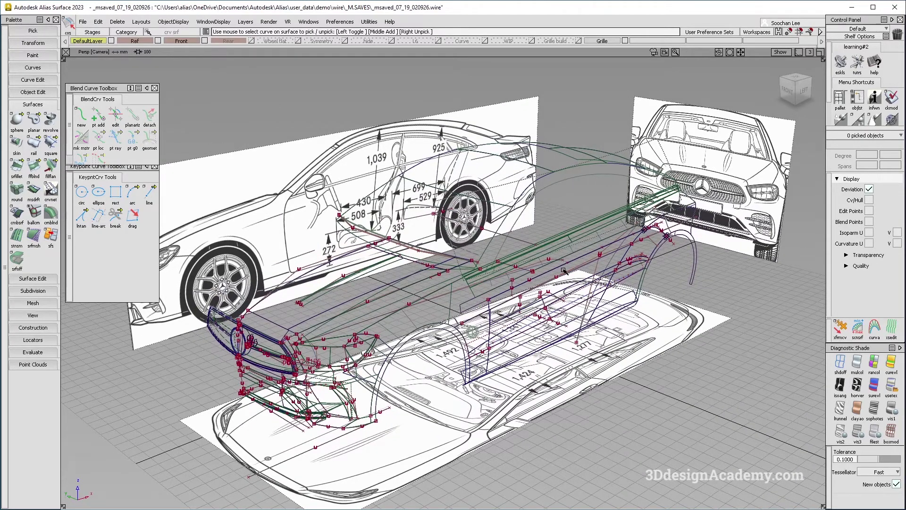
pyautogui.keyDown('alt'); pyautogui.keyDown('shift'); pyautogui.moveTo(519, 335); pyautogui.dragTo(499, 292); pyautogui.keyUp('shift'); pyautogui.keyUp('alt')
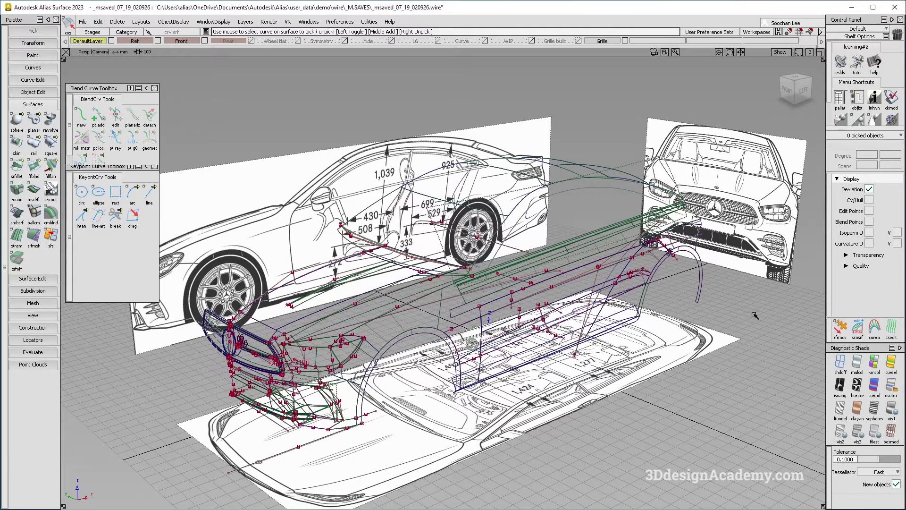
pyautogui.click(869, 268)
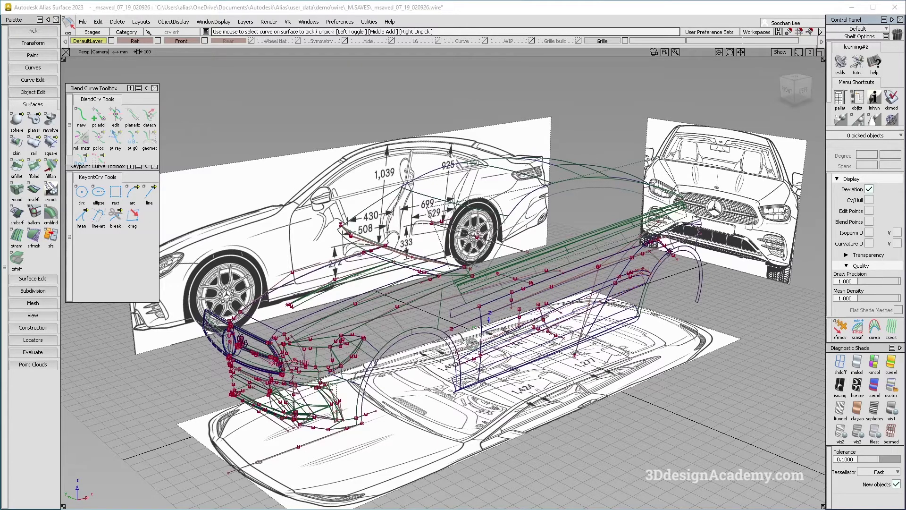
pyautogui.keyDown('alt'); pyautogui.keyDown('shift'); pyautogui.moveTo(538, 298); pyautogui.dragTo(538, 307); pyautogui.keyUp('shift'); pyautogui.keyUp('alt')
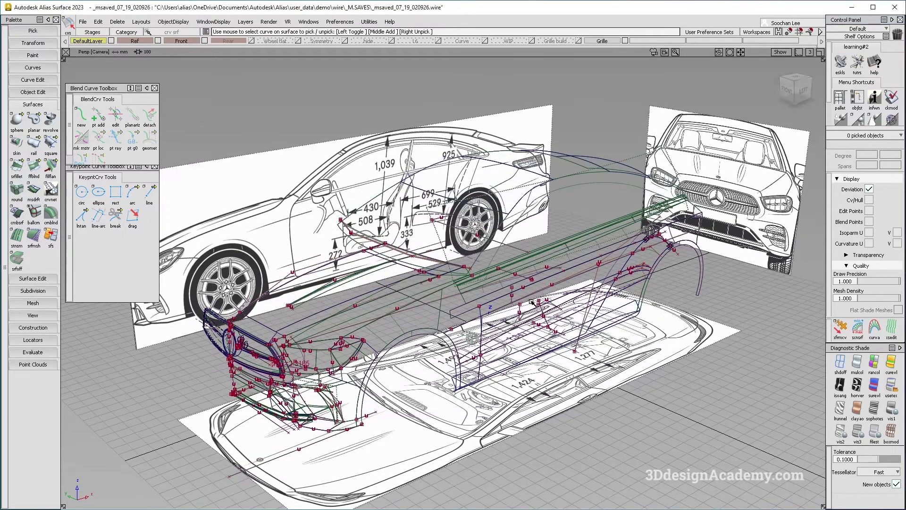
# Hide the Ref and Front layers and apply multi-color diagnostic shading to the car, dismissing the environment notice
pyautogui.click(158, 41)
pyautogui.click(205, 40)
pyautogui.keyDown('alt'); pyautogui.keyDown('shift'); pyautogui.moveTo(432, 239); pyautogui.dragTo(446, 250); pyautogui.keyUp('shift'); pyautogui.keyUp('alt')
pyautogui.click(857, 363)
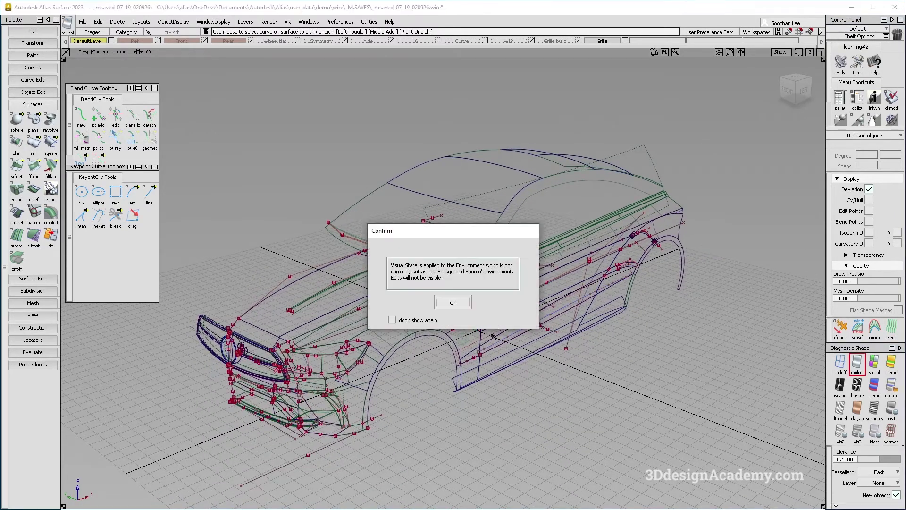
pyautogui.click(484, 289)
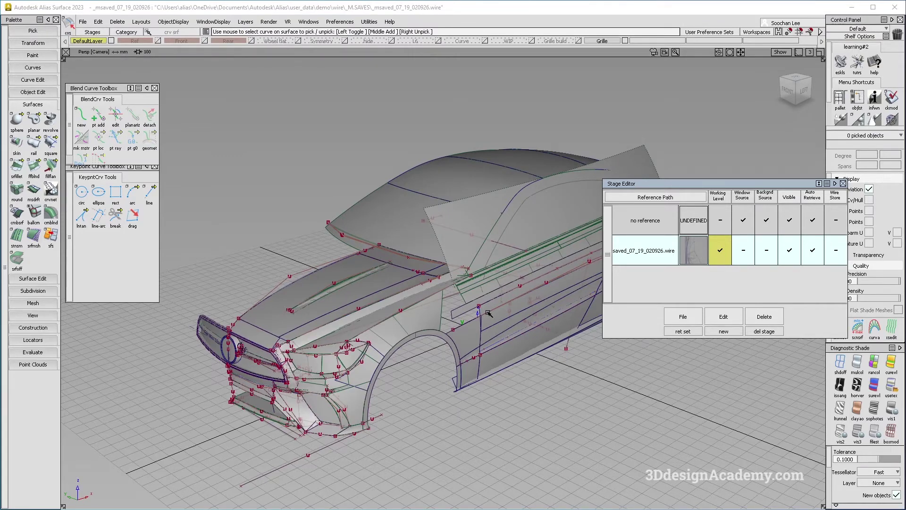
# Turn on the display of cameras in the perspective view of the shaded car model
pyautogui.keyDown('alt'); pyautogui.keyDown('shift'); pyautogui.moveTo(460, 345); pyautogui.dragTo(445, 384); pyautogui.keyUp('shift'); pyautogui.keyUp('alt')
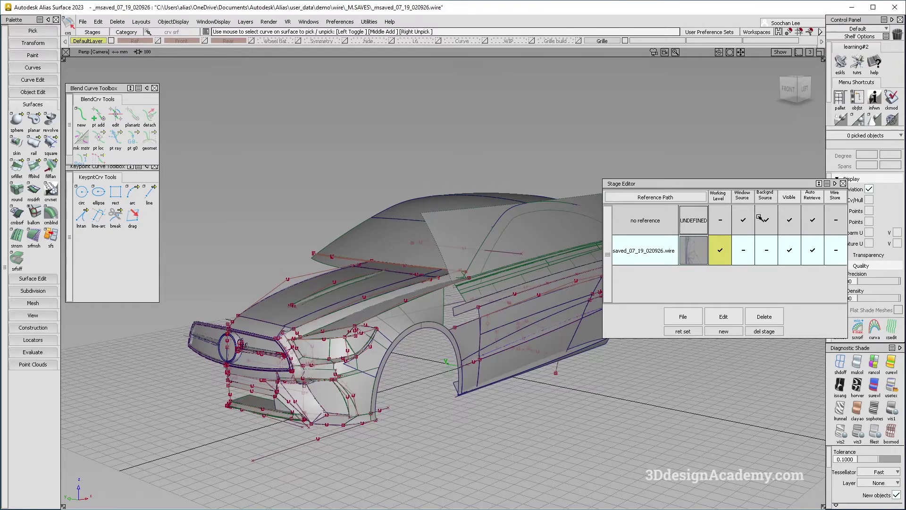
pyautogui.keyDown('alt'); pyautogui.keyDown('shift'); pyautogui.moveTo(454, 269); pyautogui.dragTo(442, 291); pyautogui.keyUp('shift'); pyautogui.keyUp('alt')
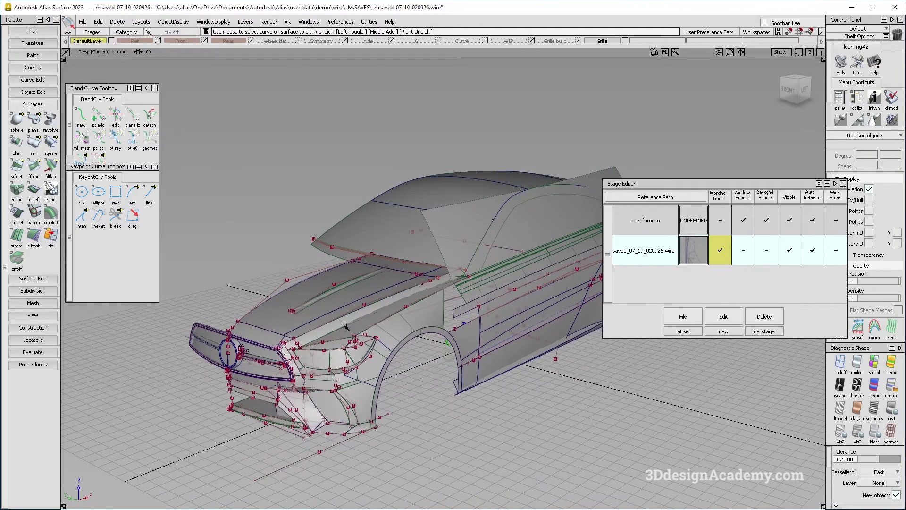
pyautogui.keyDown('alt'); pyautogui.keyDown('shift'); pyautogui.moveTo(416, 333); pyautogui.dragTo(412, 315, button='middle'); pyautogui.keyUp('shift'); pyautogui.keyUp('alt')
pyautogui.keyDown('alt'); pyautogui.keyDown('shift'); pyautogui.moveTo(412, 316); pyautogui.dragTo(477, 268); pyautogui.keyUp('shift'); pyautogui.keyUp('alt')
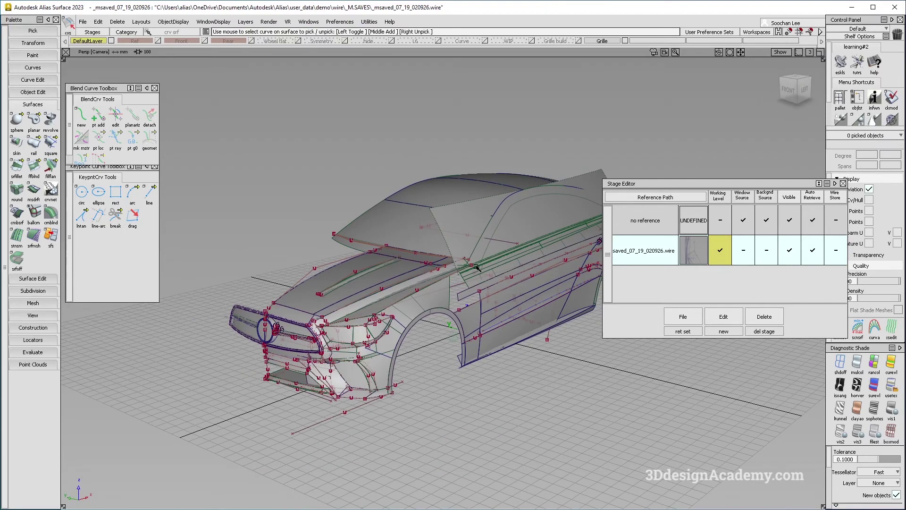
pyautogui.click(780, 52)
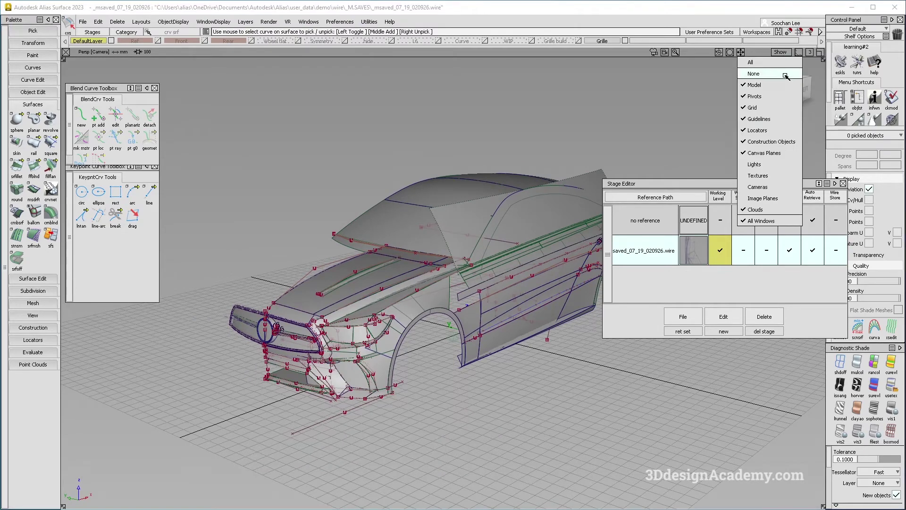
pyautogui.click(758, 186)
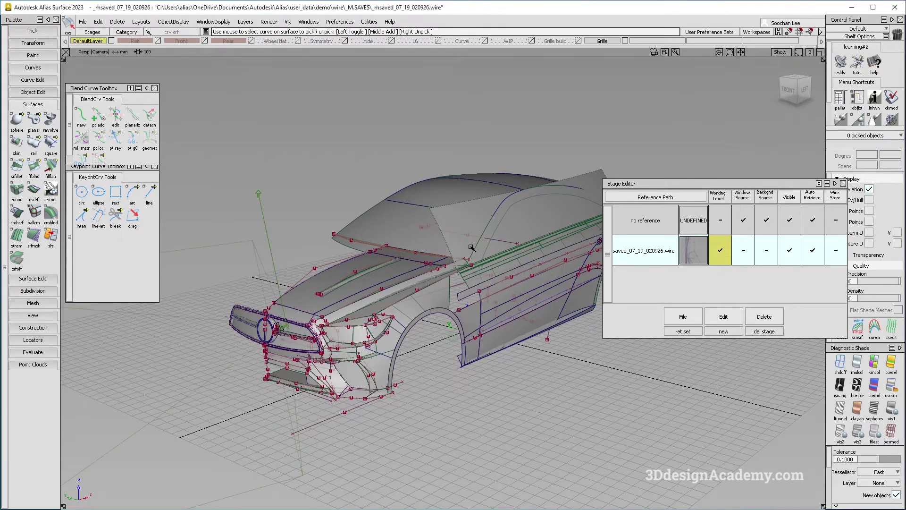
# Pick the camera displayed in front of the car in the perspective view and delete it
pyautogui.keyDown('alt'); pyautogui.keyDown('shift'); pyautogui.moveTo(359, 312); pyautogui.dragTo(258, 312); pyautogui.keyUp('shift'); pyautogui.keyUp('alt')
pyautogui.keyDown('alt'); pyautogui.keyDown('shift'); pyautogui.moveTo(258, 312); pyautogui.dragTo(308, 307, button='middle'); pyautogui.keyUp('shift'); pyautogui.keyUp('alt')
pyautogui.keyDown('ctrl'); pyautogui.keyDown('shift'); pyautogui.moveTo(352, 266); pyautogui.dragTo(354, 282); pyautogui.keyUp('shift'); pyautogui.keyUp('ctrl')
pyautogui.keyDown('alt'); pyautogui.keyDown('shift'); pyautogui.moveTo(356, 315); pyautogui.dragTo(312, 272); pyautogui.keyUp('shift'); pyautogui.keyUp('alt')
pyautogui.click(310, 302)
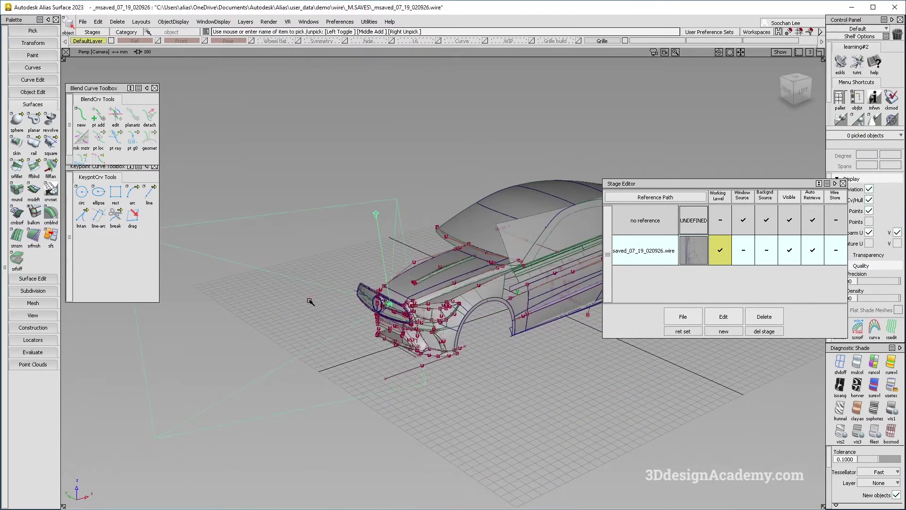
pyautogui.press('Delete')
pyautogui.press('Return')
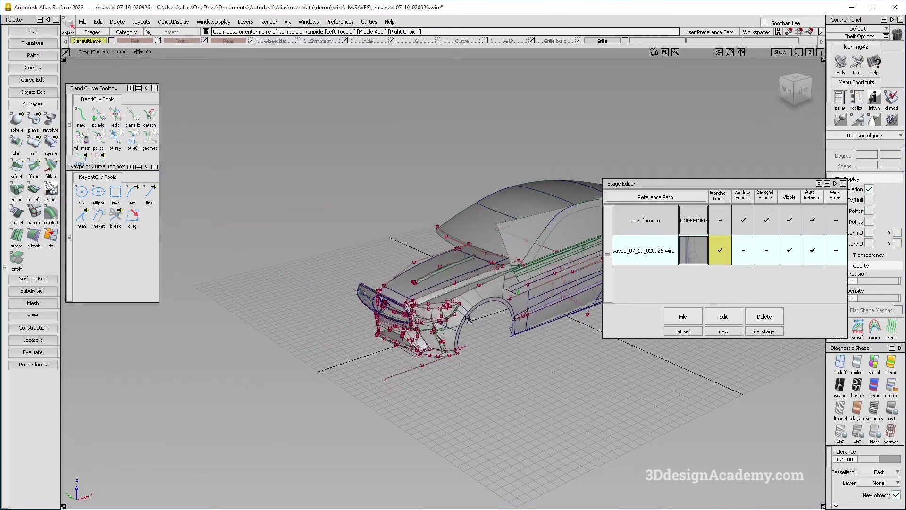
# Examine the perspective view's display options for cameras and check the car from several angles for remaining camera objects
pyautogui.click(780, 52)
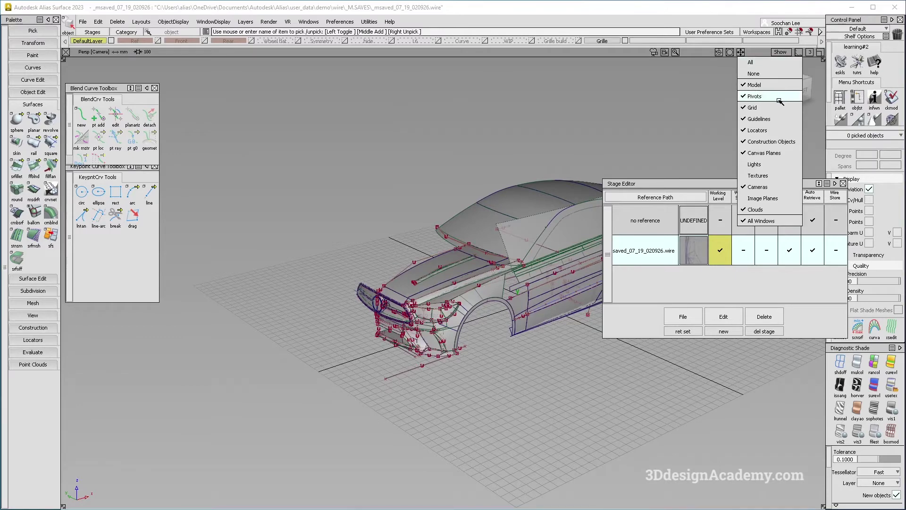
pyautogui.click(776, 59)
pyautogui.keyDown('alt'); pyautogui.keyDown('shift'); pyautogui.moveTo(404, 197); pyautogui.dragTo(492, 242); pyautogui.keyUp('shift'); pyautogui.keyUp('alt')
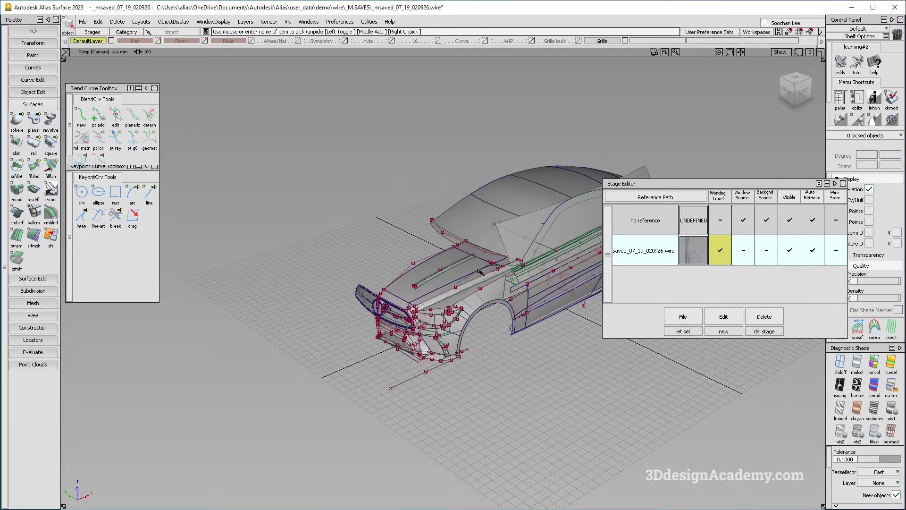
pyautogui.keyDown('alt'); pyautogui.keyDown('shift'); pyautogui.moveTo(502, 296); pyautogui.dragTo(531, 290, button='right'); pyautogui.keyUp('shift'); pyautogui.keyUp('alt')
pyautogui.keyDown('alt'); pyautogui.keyDown('shift'); pyautogui.moveTo(531, 290); pyautogui.dragTo(449, 276); pyautogui.keyUp('shift'); pyautogui.keyUp('alt')
pyautogui.keyDown('alt'); pyautogui.keyDown('shift'); pyautogui.moveTo(449, 276); pyautogui.dragTo(524, 284, button='middle'); pyautogui.keyUp('shift'); pyautogui.keyUp('alt')
pyautogui.keyDown('alt'); pyautogui.keyDown('shift'); pyautogui.moveTo(524, 283); pyautogui.dragTo(542, 302, button='right'); pyautogui.keyUp('shift'); pyautogui.keyUp('alt')
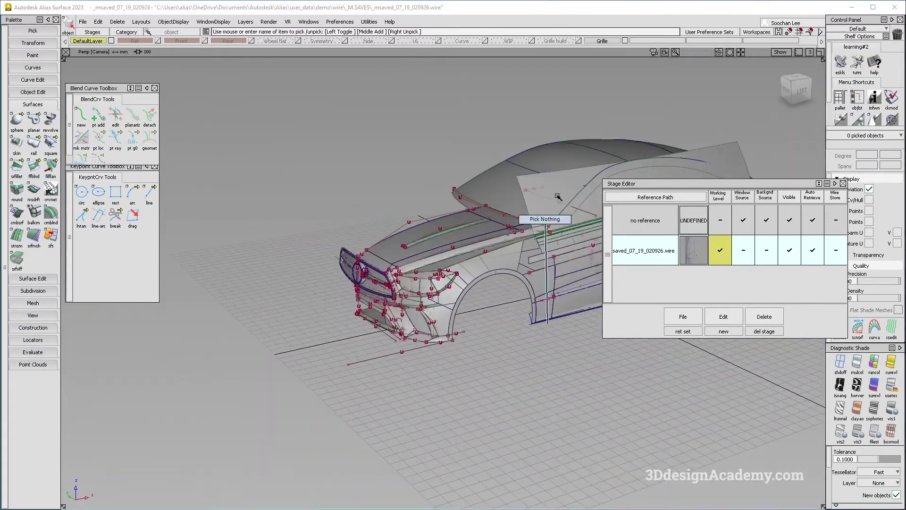
pyautogui.click(781, 52)
pyautogui.click(310, 178)
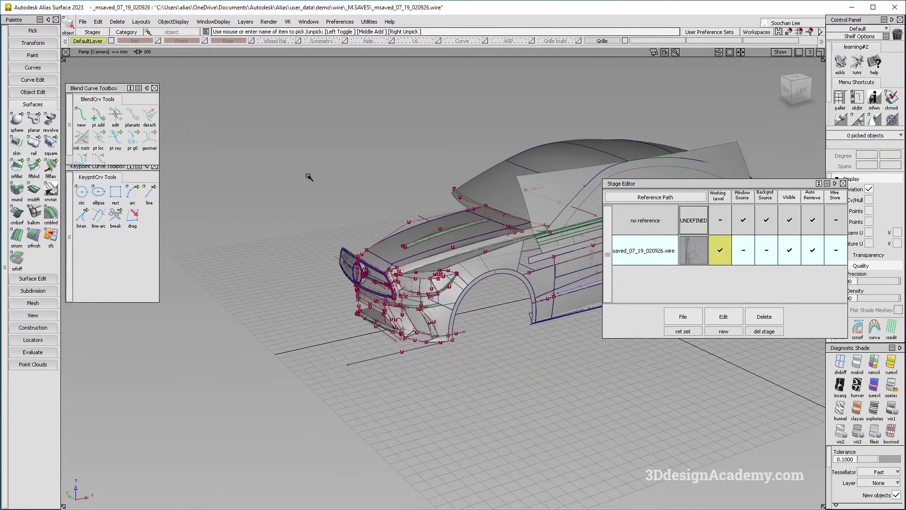
pyautogui.click(171, 22)
pyautogui.click(181, 45)
pyautogui.keyDown('alt'); pyautogui.keyDown('shift'); pyautogui.moveTo(460, 259); pyautogui.dragTo(487, 259); pyautogui.keyUp('shift'); pyautogui.keyUp('alt')
pyautogui.click(783, 52)
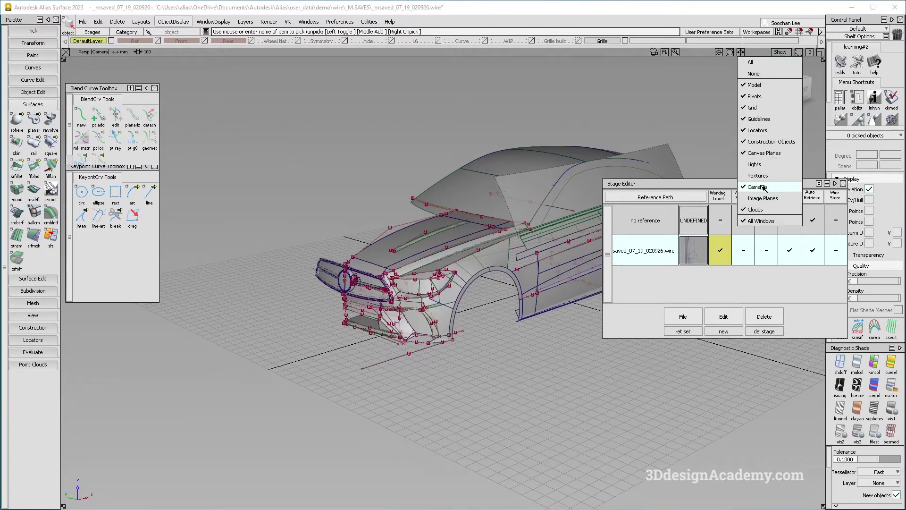
pyautogui.click(755, 62)
pyautogui.keyDown('alt'); pyautogui.keyDown('shift'); pyautogui.moveTo(417, 175); pyautogui.dragTo(478, 200); pyautogui.keyUp('shift'); pyautogui.keyUp('alt')
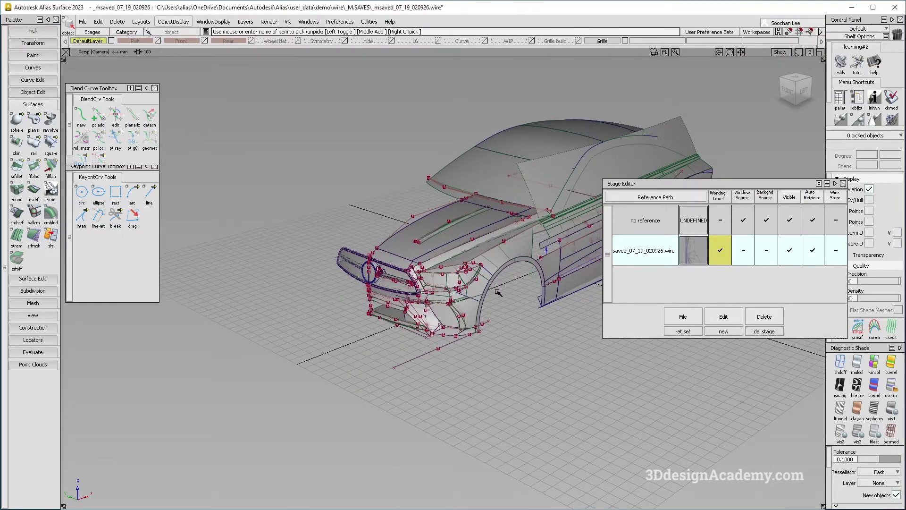
# Show all four views with the car framed, and make the _msaved_07_19_020926.wire stage the window source
pyautogui.press('F9')
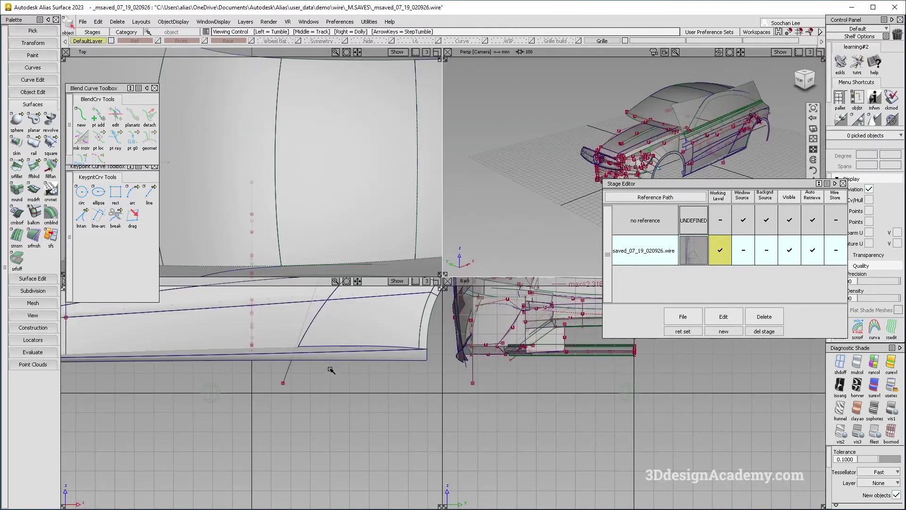
pyautogui.keyDown('alt'); pyautogui.keyDown('shift'); pyautogui.moveTo(330, 374); pyautogui.dragTo(219, 352, button='right'); pyautogui.keyUp('shift'); pyautogui.keyUp('alt')
pyautogui.keyDown('alt'); pyautogui.keyDown('shift'); pyautogui.moveTo(123, 379); pyautogui.dragTo(320, 420, button='middle'); pyautogui.keyUp('shift'); pyautogui.keyUp('alt')
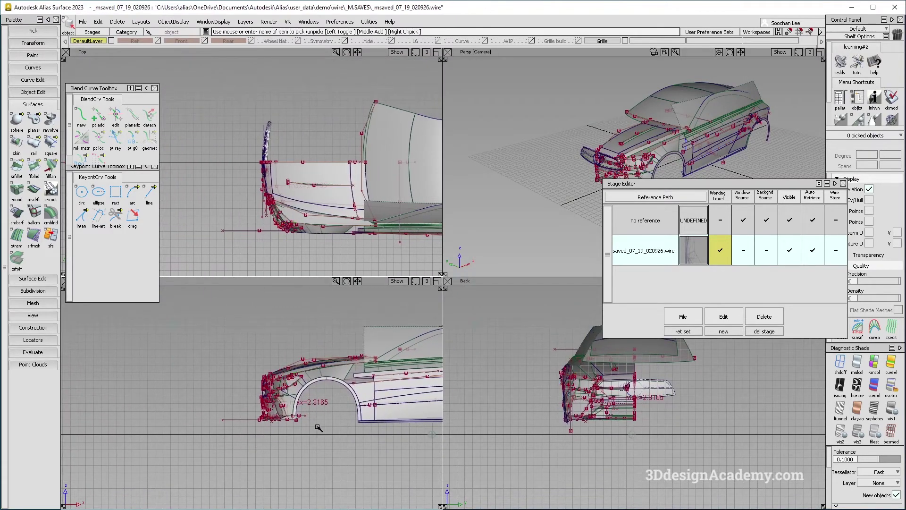
pyautogui.click(746, 251)
pyautogui.keyDown('alt'); pyautogui.keyDown('shift'); pyautogui.moveTo(455, 245); pyautogui.dragTo(331, 251, button='right'); pyautogui.keyUp('shift'); pyautogui.keyUp('alt')
pyautogui.keyDown('alt'); pyautogui.keyDown('shift'); pyautogui.moveTo(463, 253); pyautogui.dragTo(425, 333); pyautogui.keyUp('shift'); pyautogui.keyUp('alt')
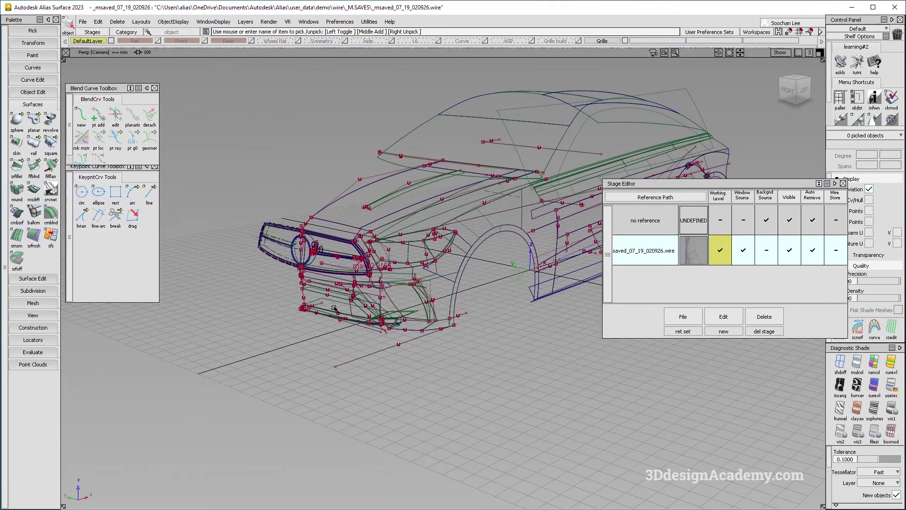
# Bring back the four-view layout and frame the car in the orthographic views
pyautogui.press('F9')
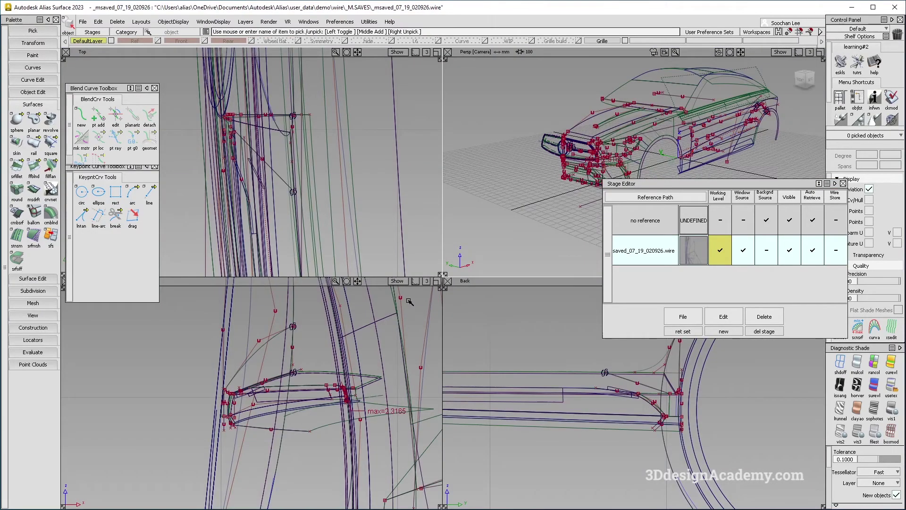
pyautogui.keyDown('alt'); pyautogui.keyDown('shift'); pyautogui.moveTo(416, 297); pyautogui.dragTo(176, 383, button='right'); pyautogui.keyUp('shift'); pyautogui.keyUp('alt')
pyautogui.keyDown('alt'); pyautogui.keyDown('shift'); pyautogui.moveTo(176, 382); pyautogui.dragTo(354, 340, button='middle'); pyautogui.keyUp('shift'); pyautogui.keyUp('alt')
pyautogui.keyDown('alt'); pyautogui.keyDown('shift'); pyautogui.moveTo(354, 340); pyautogui.dragTo(265, 391, button='right'); pyautogui.keyUp('shift'); pyautogui.keyUp('alt')
pyautogui.keyDown('alt'); pyautogui.keyDown('shift'); pyautogui.moveTo(311, 376); pyautogui.dragTo(319, 393, button='middle'); pyautogui.keyUp('shift'); pyautogui.keyUp('alt')
pyautogui.keyDown('alt'); pyautogui.keyDown('shift'); pyautogui.moveTo(318, 393); pyautogui.dragTo(362, 392, button='right'); pyautogui.keyUp('shift'); pyautogui.keyUp('alt')
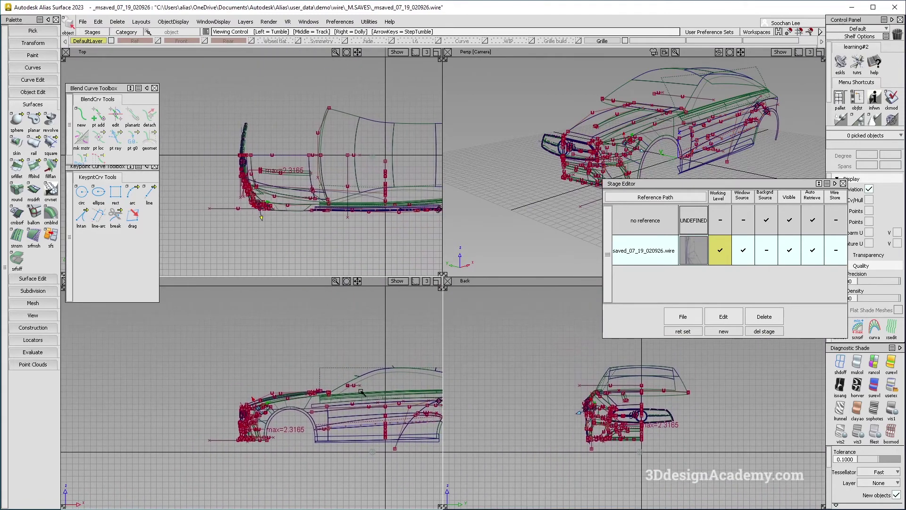
# Turn on the display of cameras and delete the perspective camera and the front camera from the side view
pyautogui.click(781, 52)
pyautogui.click(776, 186)
pyautogui.keyDown('ctrl'); pyautogui.keyDown('shift'); pyautogui.moveTo(204, 353); pyautogui.dragTo(191, 392); pyautogui.keyUp('shift'); pyautogui.keyUp('ctrl')
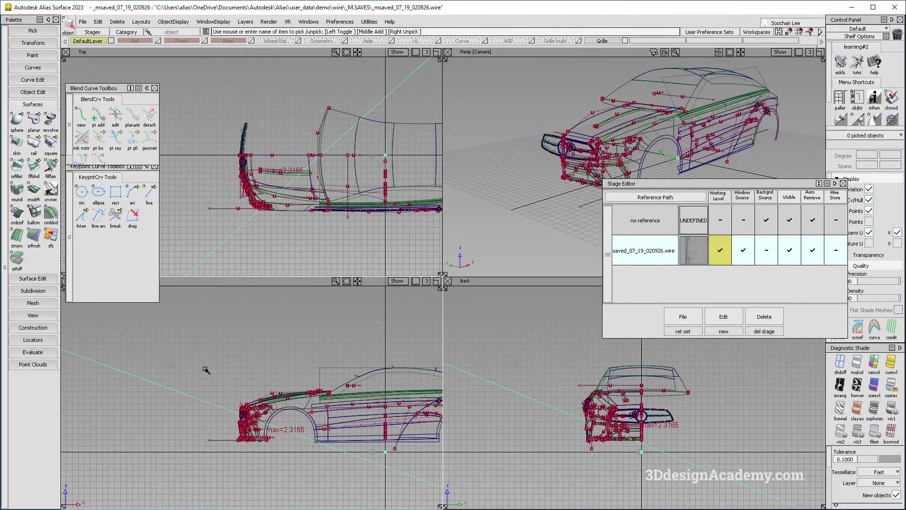
pyautogui.keyDown('alt'); pyautogui.keyDown('shift'); pyautogui.click(389, 288); pyautogui.keyUp('shift'); pyautogui.keyUp('alt')
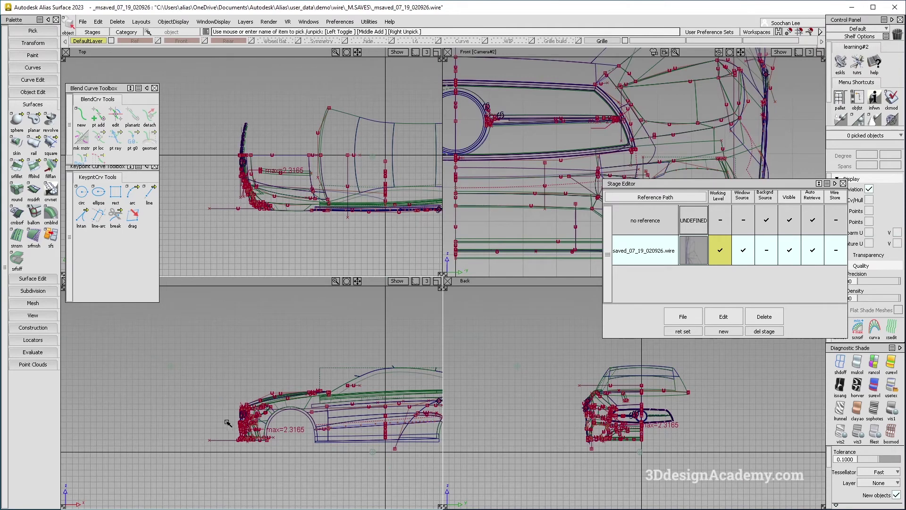
pyautogui.keyDown('alt'); pyautogui.keyDown('shift'); pyautogui.moveTo(646, 135); pyautogui.dragTo(614, 163); pyautogui.keyUp('shift'); pyautogui.keyUp('alt')
pyautogui.keyDown('ctrl'); pyautogui.keyDown('shift'); pyautogui.moveTo(188, 343); pyautogui.dragTo(219, 405); pyautogui.keyUp('shift'); pyautogui.keyUp('ctrl')
pyautogui.press('Delete')
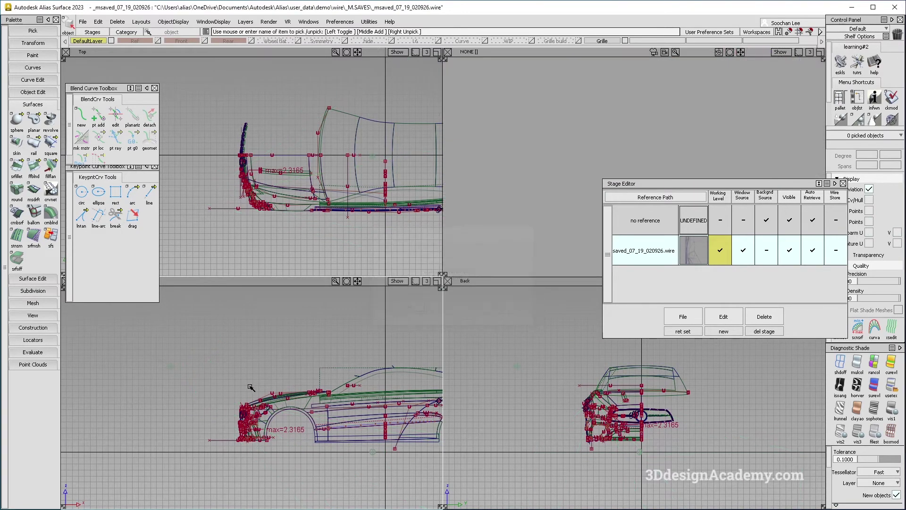
# Close the Stage Editor and show the empty perspective window at full size
pyautogui.click(843, 184)
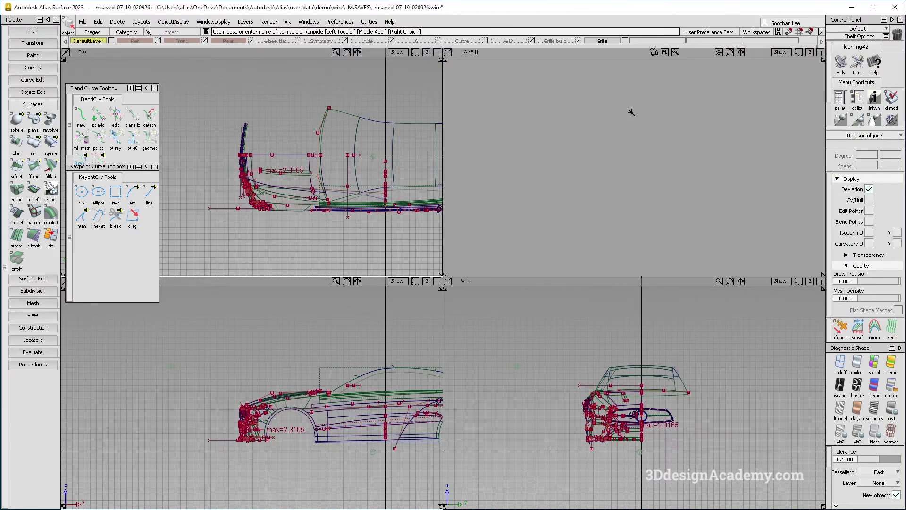
pyautogui.click(623, 208)
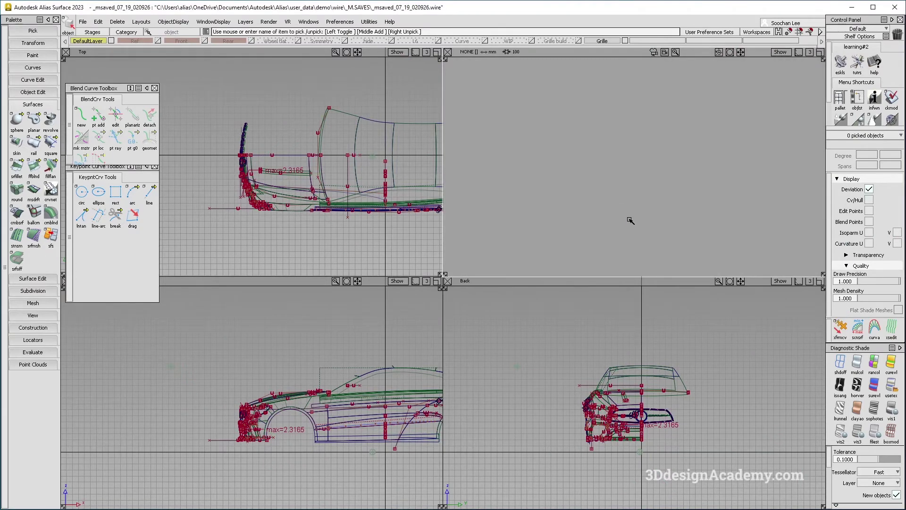
pyautogui.press('F8')
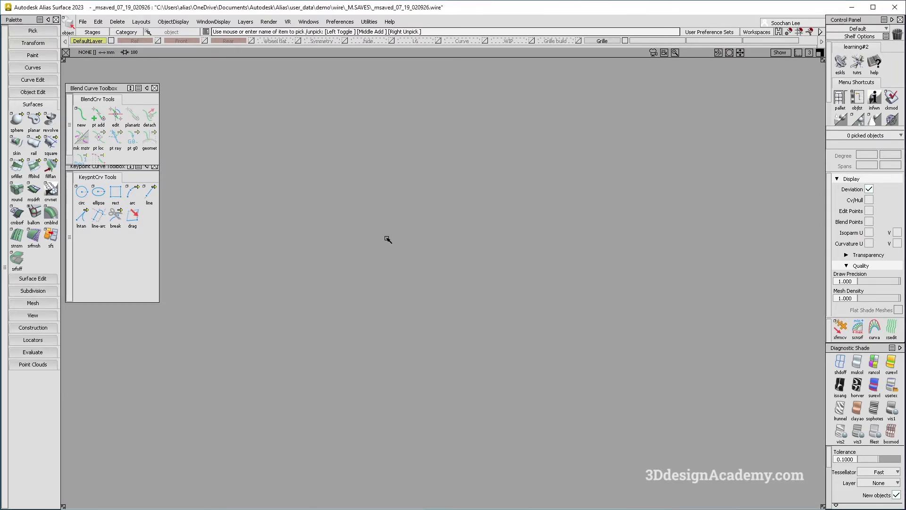
# Try to restore the empty perspective window with the Reset view tool
pyautogui.click(47, 277)
pyautogui.click(40, 408)
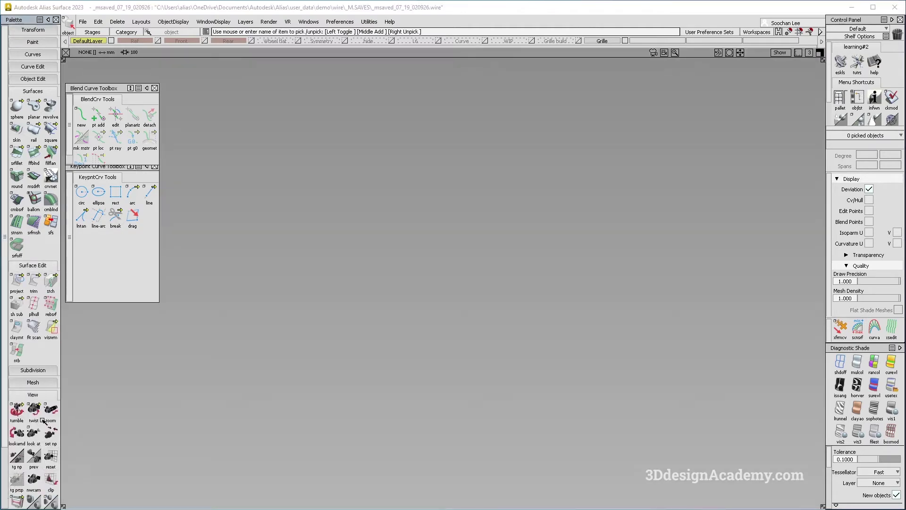
pyautogui.click(50, 438)
pyautogui.keyDown('ctrl'); pyautogui.keyDown('shift'); pyautogui.moveTo(283, 185); pyautogui.dragTo(282, 120); pyautogui.keyUp('shift'); pyautogui.keyUp('ctrl')
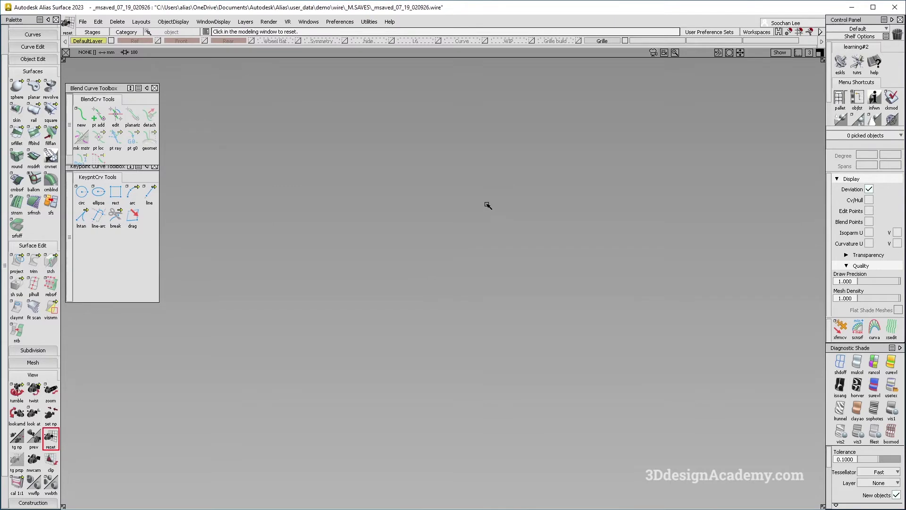
# Create a new Perspective window with the grid shown and inspect the wireframe car in it
pyautogui.click(161, 22)
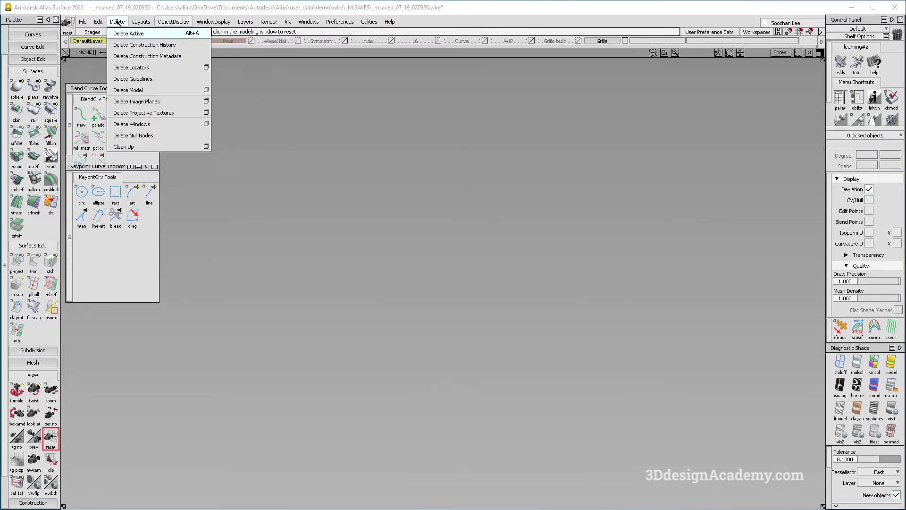
pyautogui.moveTo(141, 23)
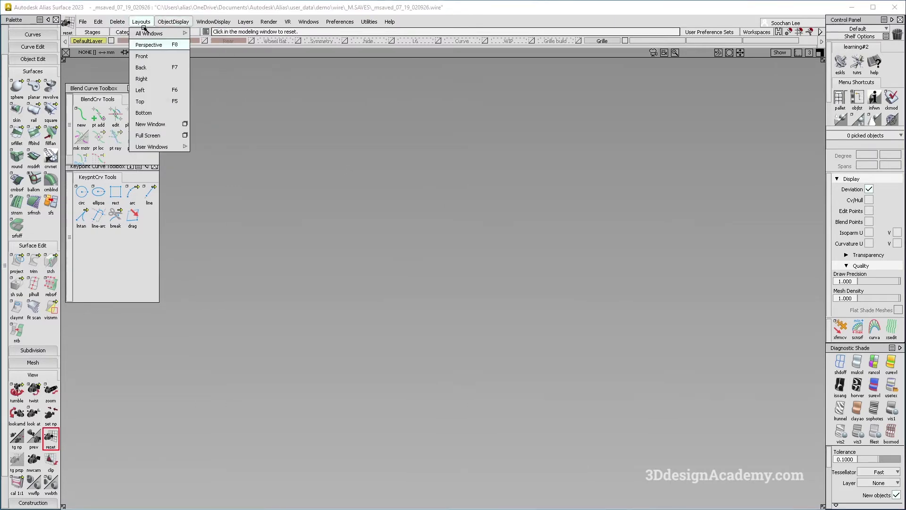
pyautogui.click(186, 124)
pyautogui.click(408, 283)
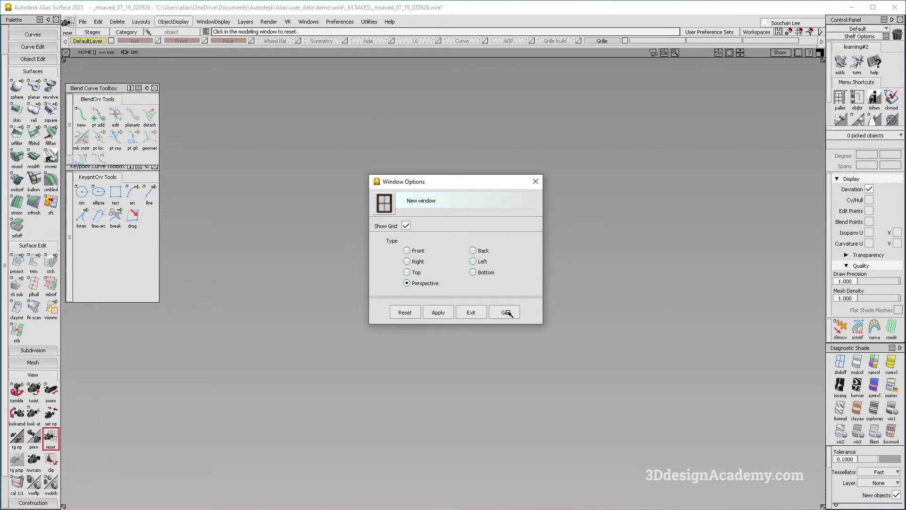
pyautogui.click(506, 312)
pyautogui.keyDown('alt'); pyautogui.keyDown('shift'); pyautogui.moveTo(368, 158); pyautogui.dragTo(440, 230, button='middle'); pyautogui.keyUp('shift'); pyautogui.keyUp('alt')
pyautogui.keyDown('alt'); pyautogui.keyDown('shift'); pyautogui.moveTo(442, 231); pyautogui.dragTo(522, 290); pyautogui.keyUp('shift'); pyautogui.keyUp('alt')
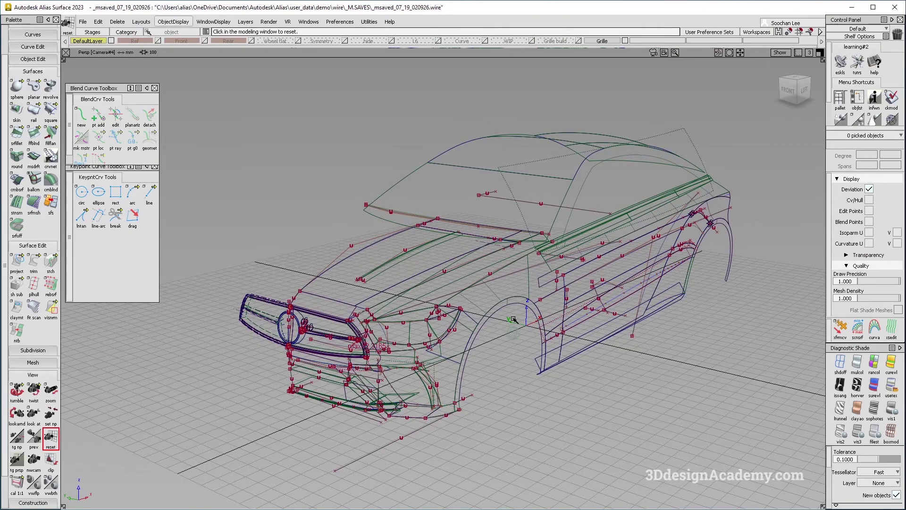
pyautogui.keyDown('alt'); pyautogui.keyDown('shift'); pyautogui.moveTo(514, 320); pyautogui.dragTo(518, 305); pyautogui.keyUp('shift'); pyautogui.keyUp('alt')
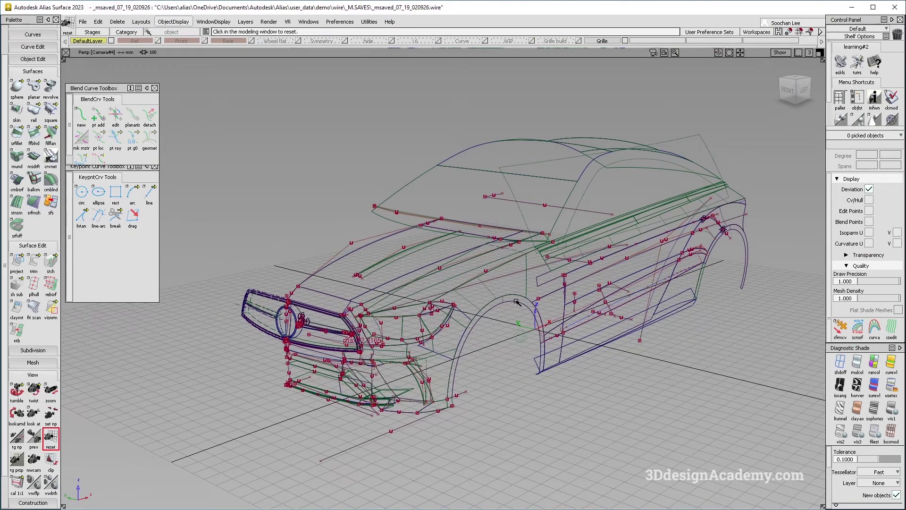
pyautogui.moveTo(478, 314)
pyautogui.keyDown('alt'); pyautogui.keyDown('shift'); pyautogui.mouseDown()
pyautogui.moveTo(528, 307)
pyautogui.moveTo(467, 303)
pyautogui.mouseUp(); pyautogui.keyUp('shift'); pyautogui.keyUp('alt')
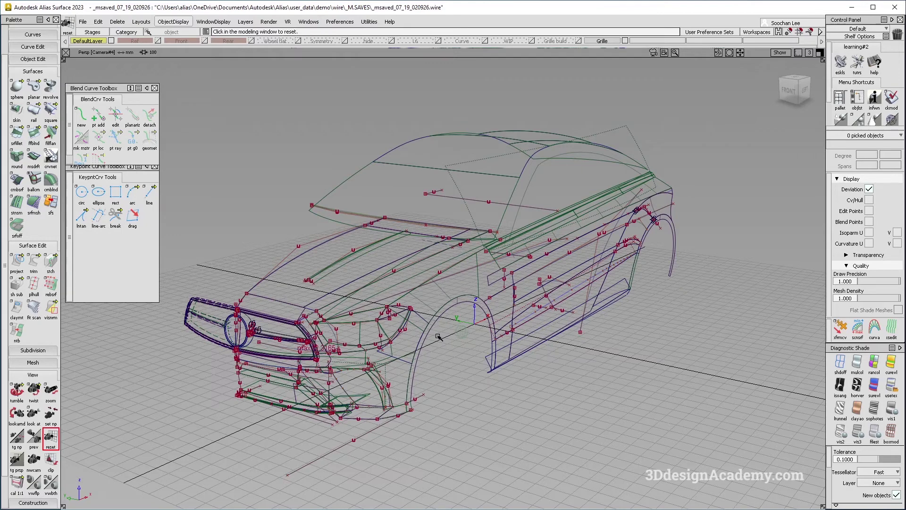
# Save the model under the new file name M Save Test in the _M.SAVES folder
pyautogui.click(83, 22)
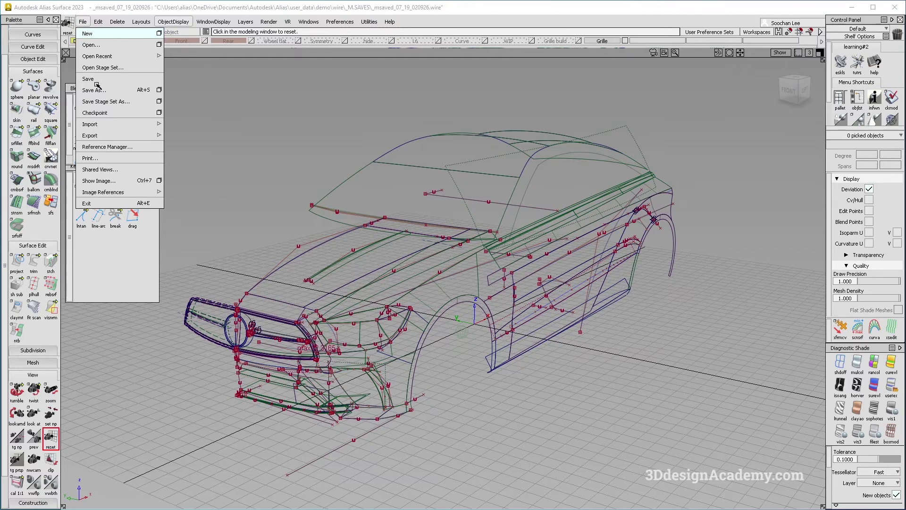
pyautogui.click(97, 90)
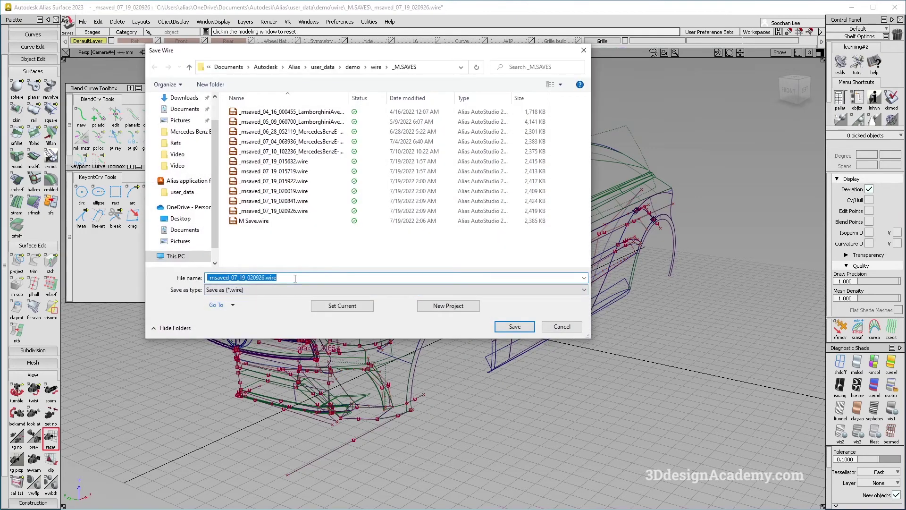
pyautogui.write('M Sav')
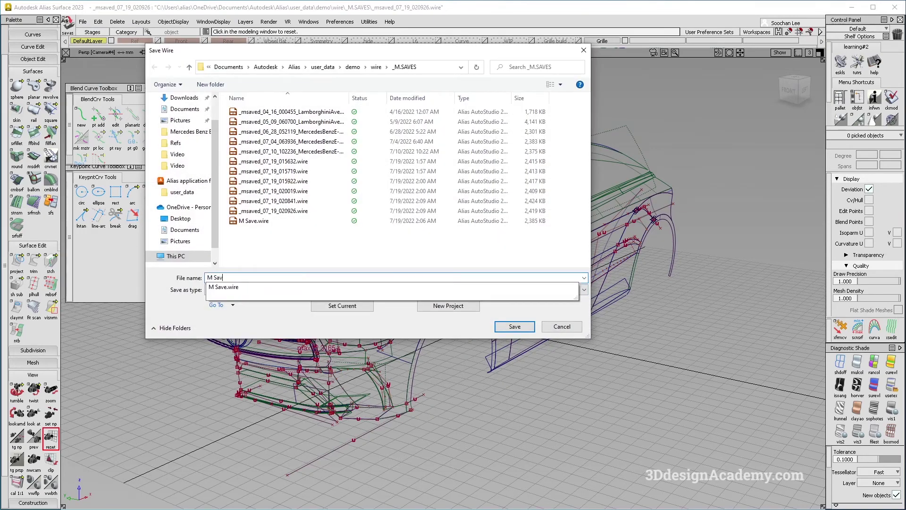
pyautogui.write('e Test')
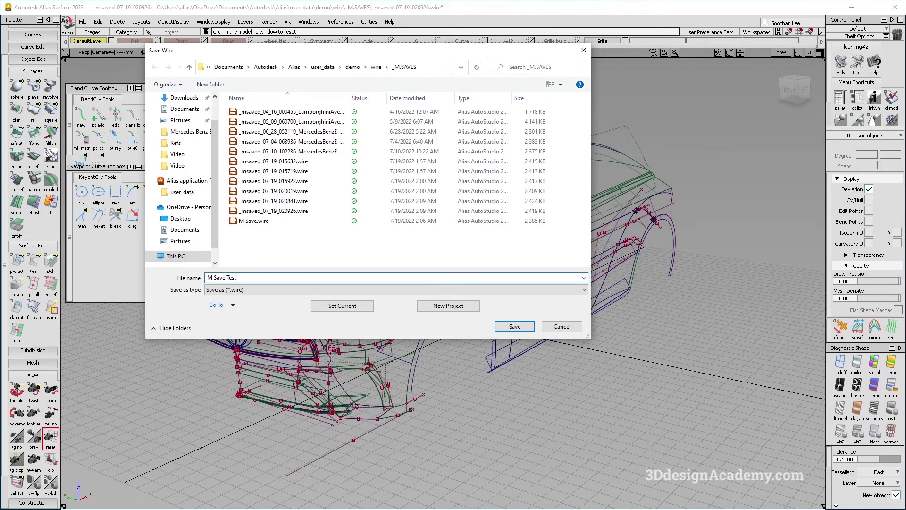
pyautogui.press('Return')
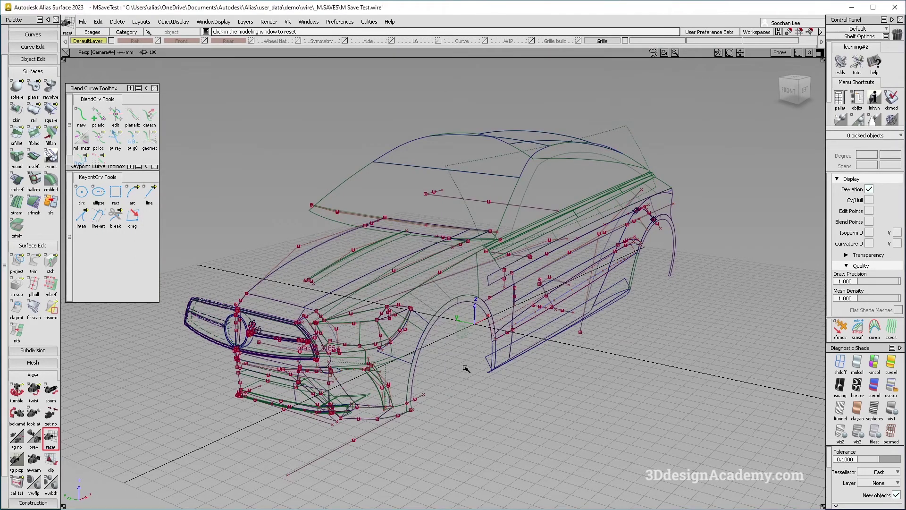
# Exit Alias and start Autodesk Alias Surface 2023 again from the desktop
pyautogui.click(894, 7)
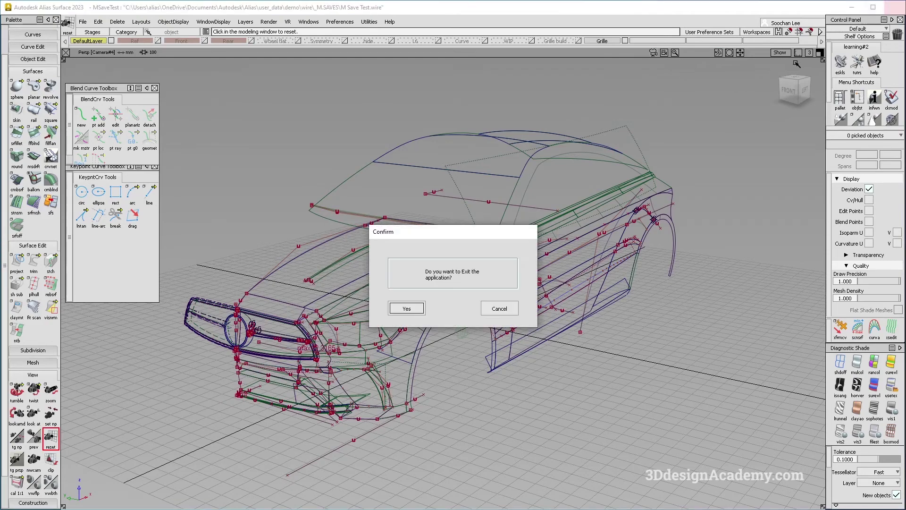
pyautogui.click(407, 308)
pyautogui.doubleClick(18, 496)
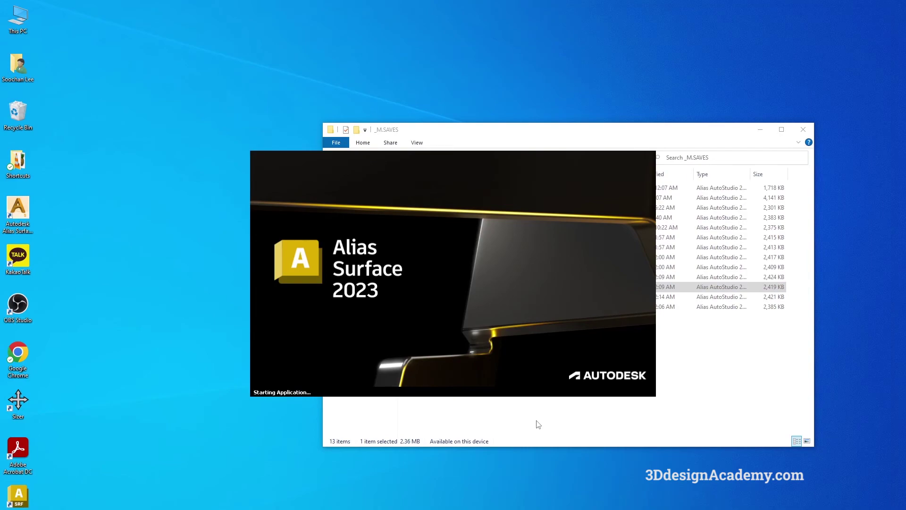
# Open M Save Test.wire from the _M.SAVES folder in Alias and inspect the car in the perspective view
pyautogui.hotkey('alt', 'Tab')
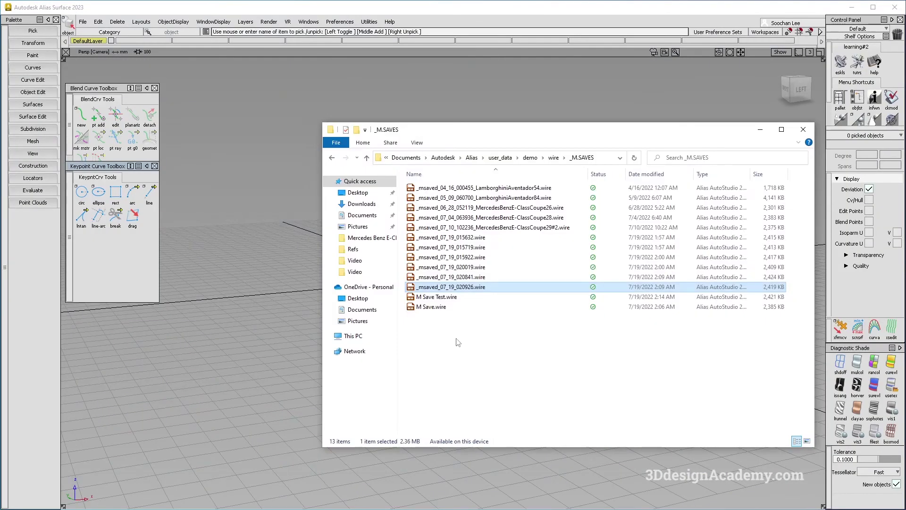
pyautogui.click(466, 298)
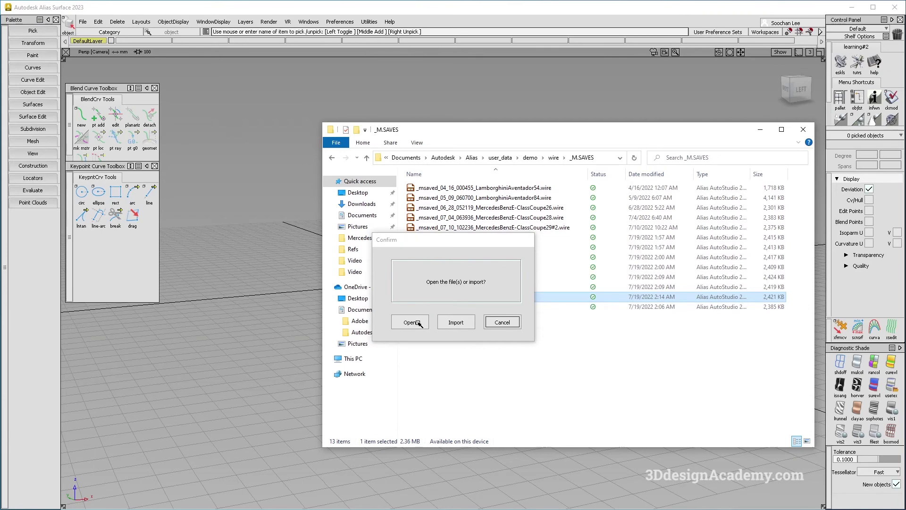
pyautogui.click(411, 323)
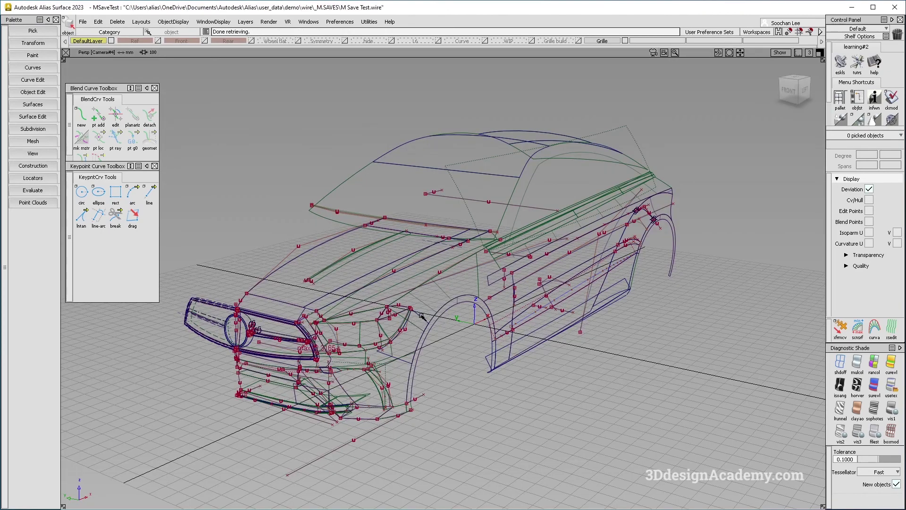
pyautogui.keyDown('alt'); pyautogui.keyDown('shift'); pyautogui.moveTo(516, 311); pyautogui.dragTo(552, 351); pyautogui.keyUp('shift'); pyautogui.keyUp('alt')
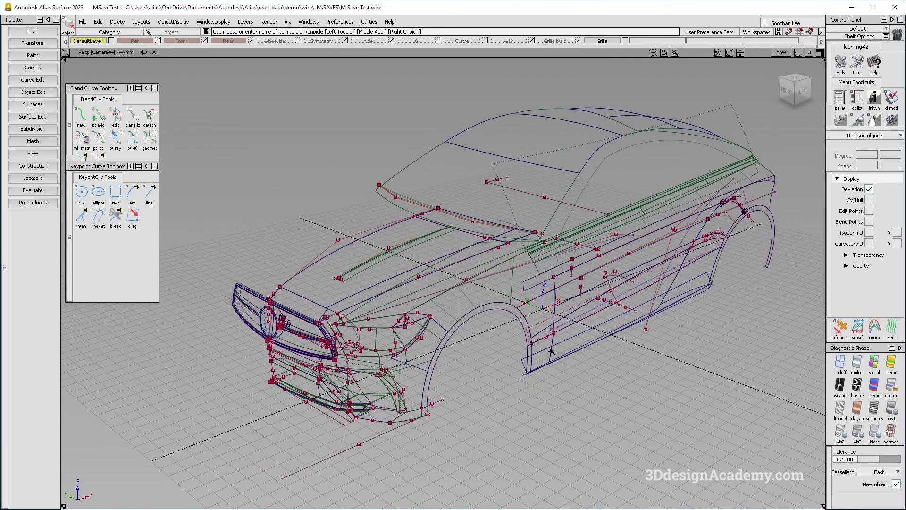